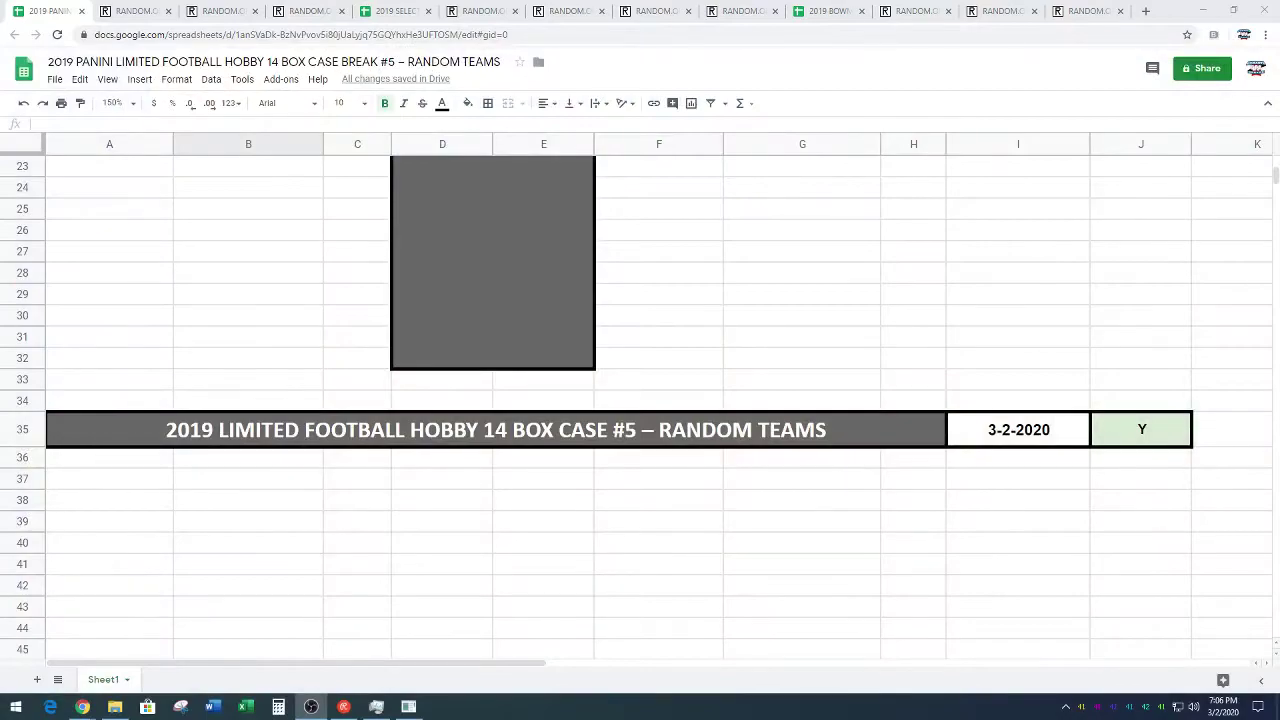
- Copy the 27 SPOTS names in A51:A77 and switch to the RANDOM.ORG List Randomizer
{"action": "scroll", "coordinate": [524, 347], "scroll_direction": "down", "scroll_amount": 8}
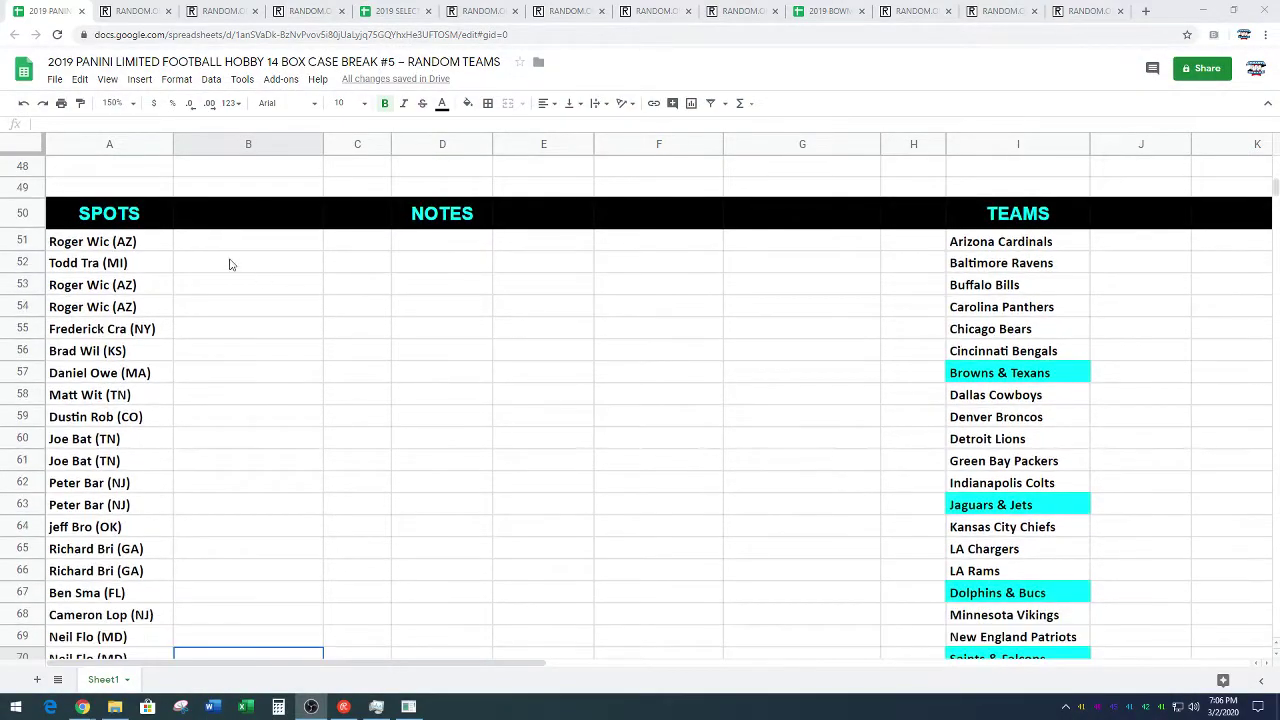
{"action": "left_click_drag", "start_coordinate": [154, 247], "coordinate": [120, 545]}
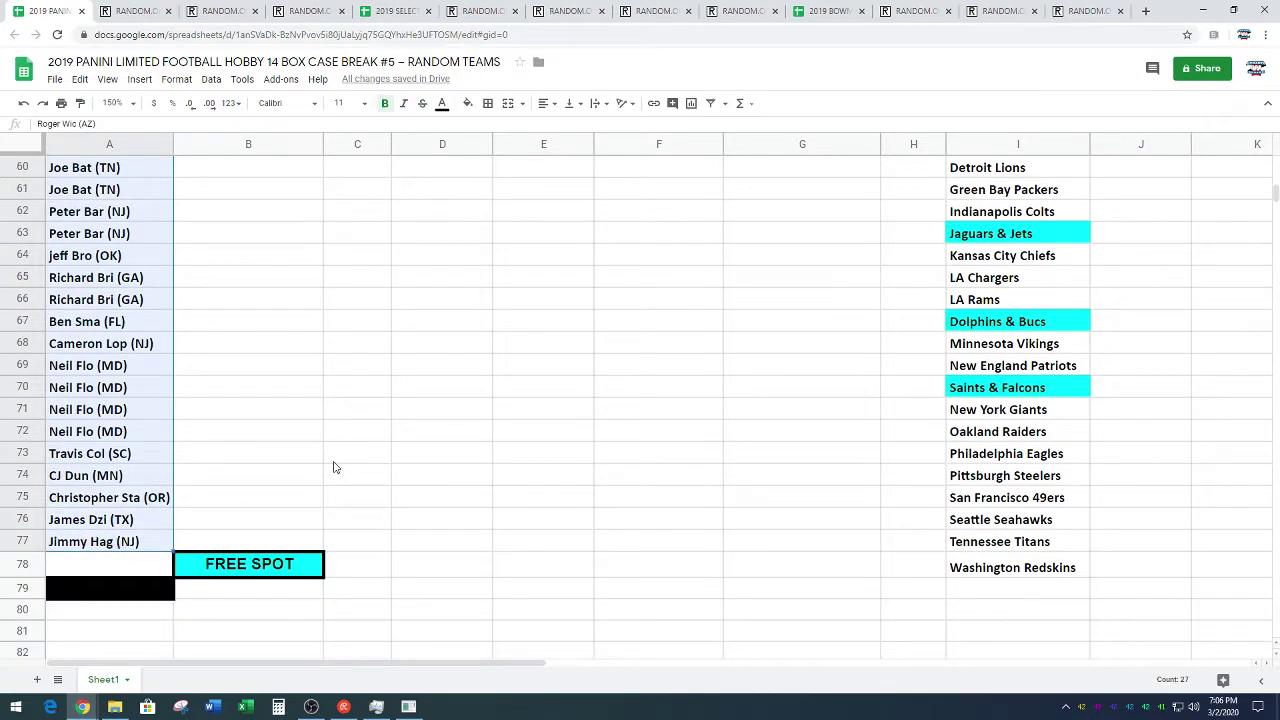
{"action": "scroll", "coordinate": [360, 440], "scroll_direction": "up", "scroll_amount": 5}
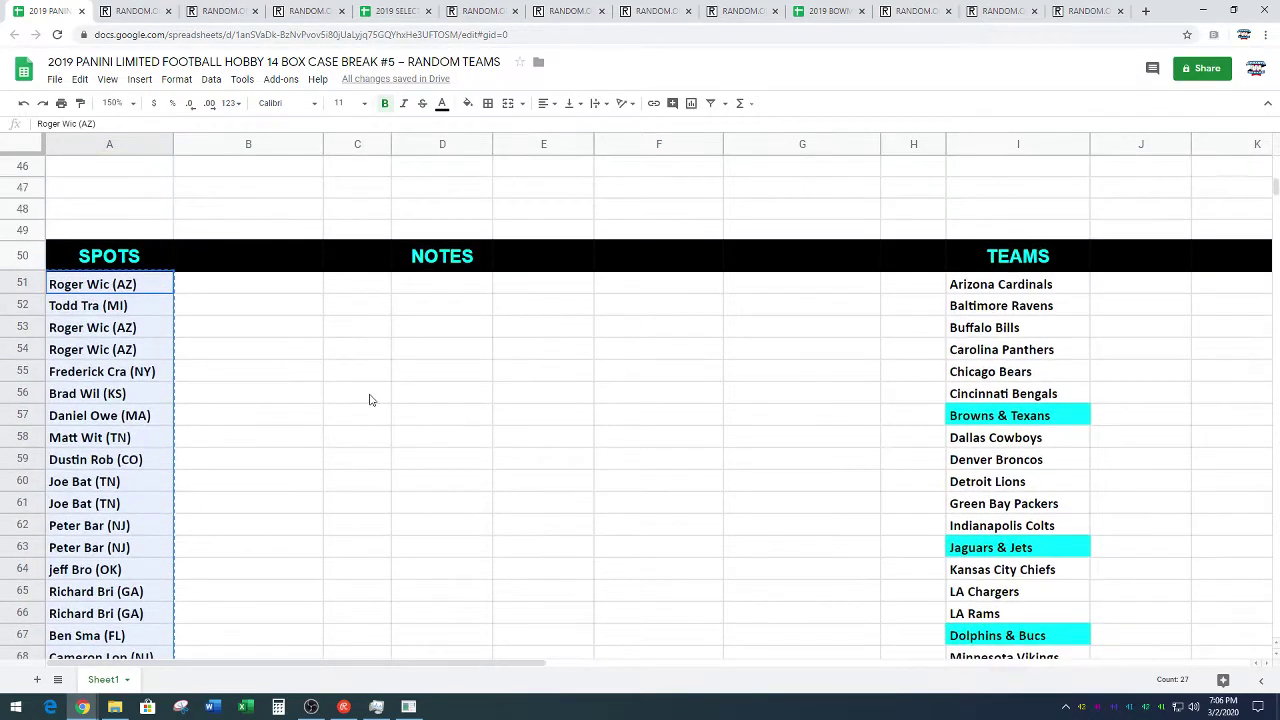
{"action": "left_click", "coordinate": [135, 11]}
- Paste the 27 names into the list box and randomize them four times
{"action": "scroll", "coordinate": [123, 260], "scroll_direction": "down", "scroll_amount": 3}
{"action": "right_click", "coordinate": [240, 300]}
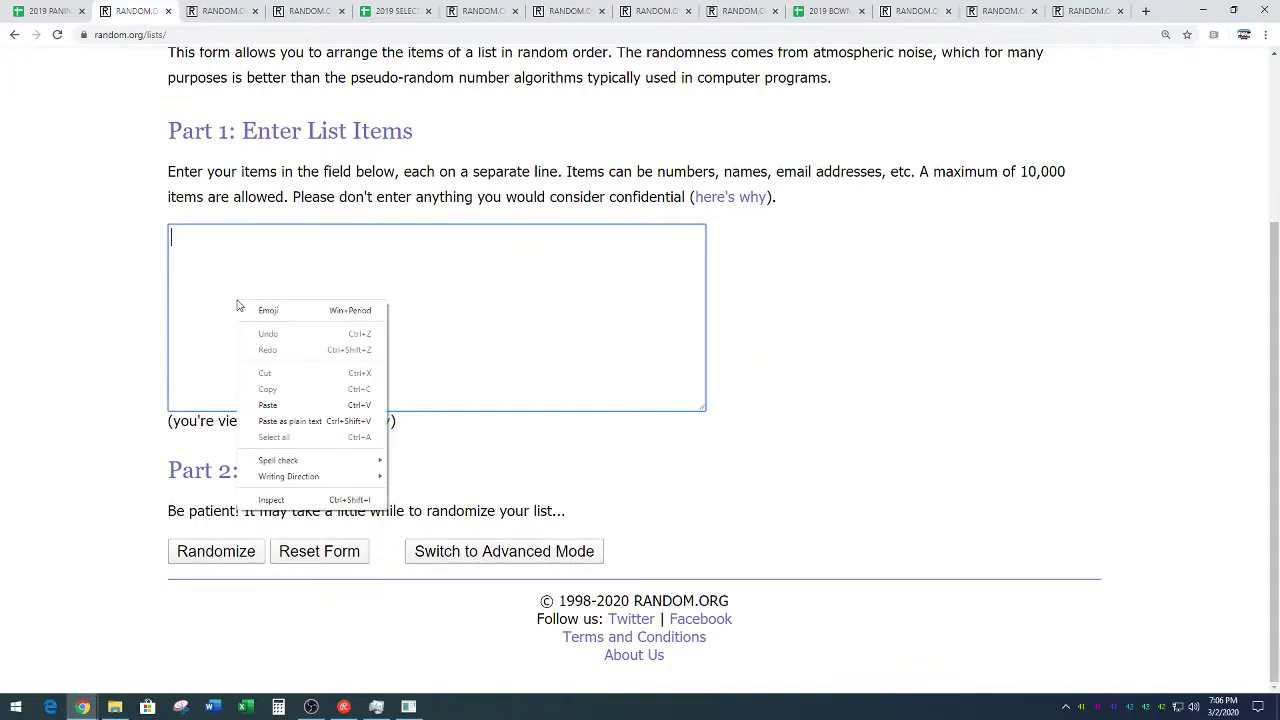
{"action": "left_click", "coordinate": [284, 395]}
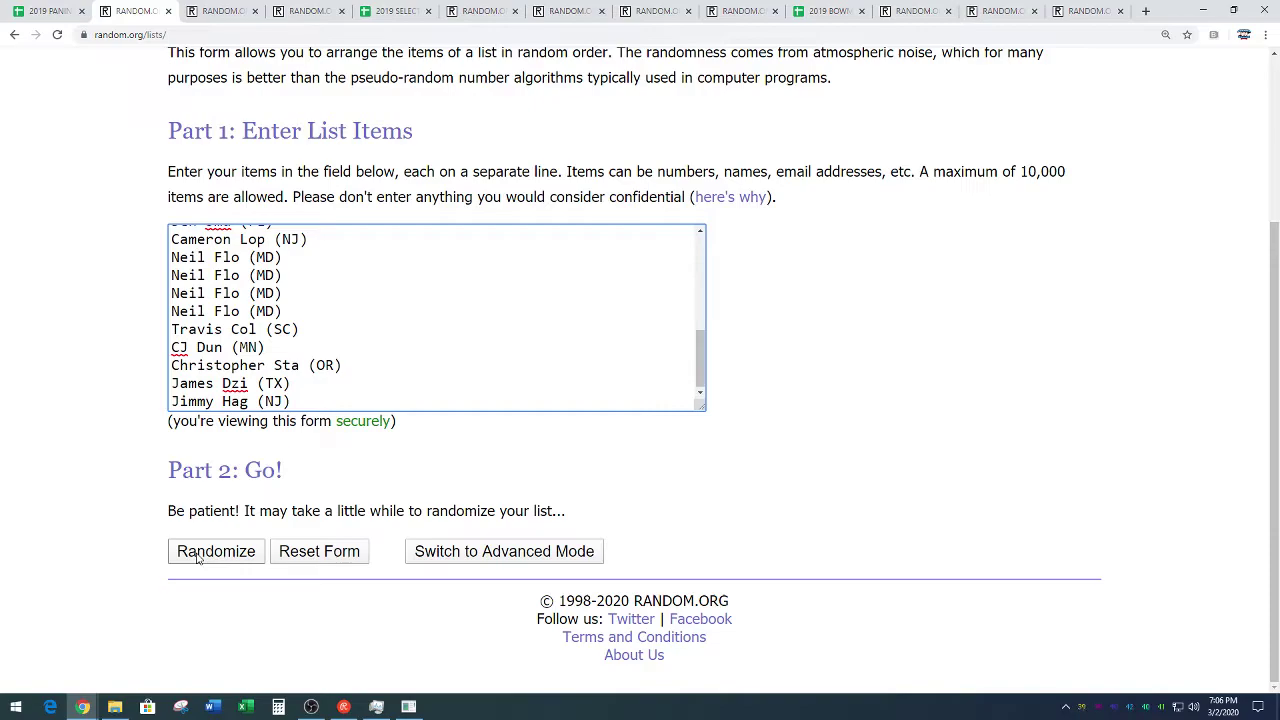
{"action": "left_click", "coordinate": [198, 558]}
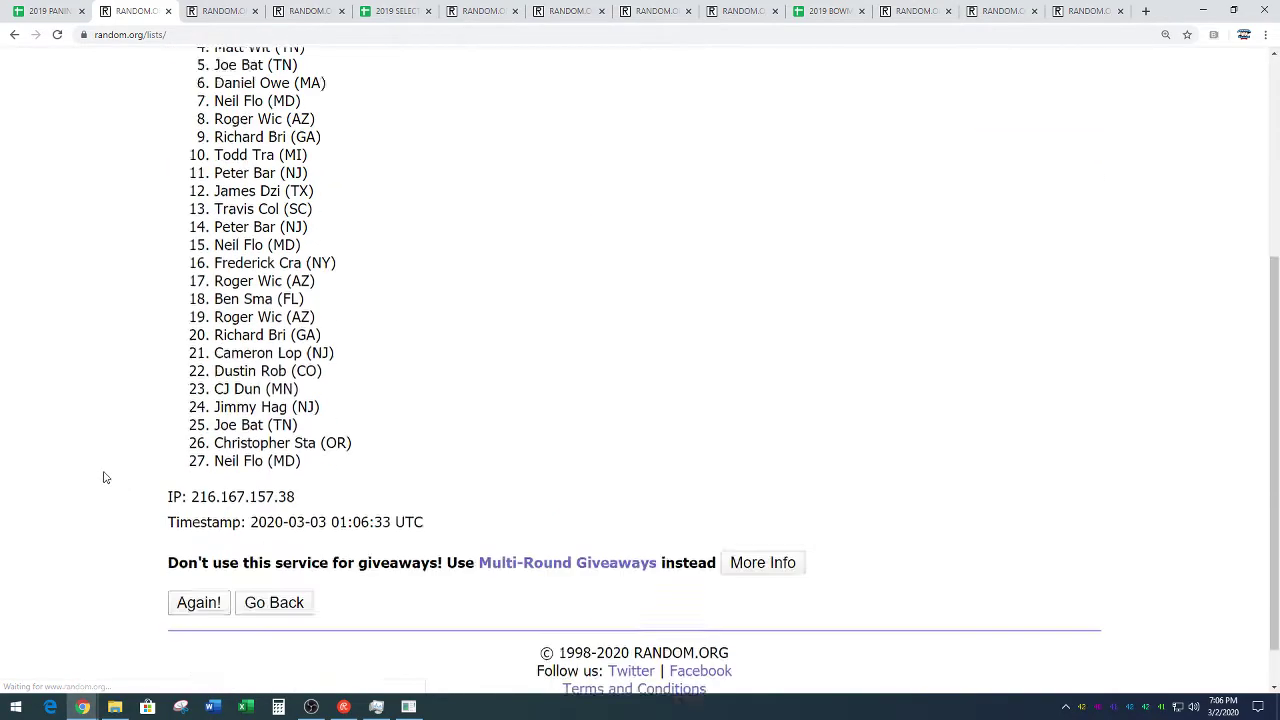
{"action": "left_click", "coordinate": [190, 556]}
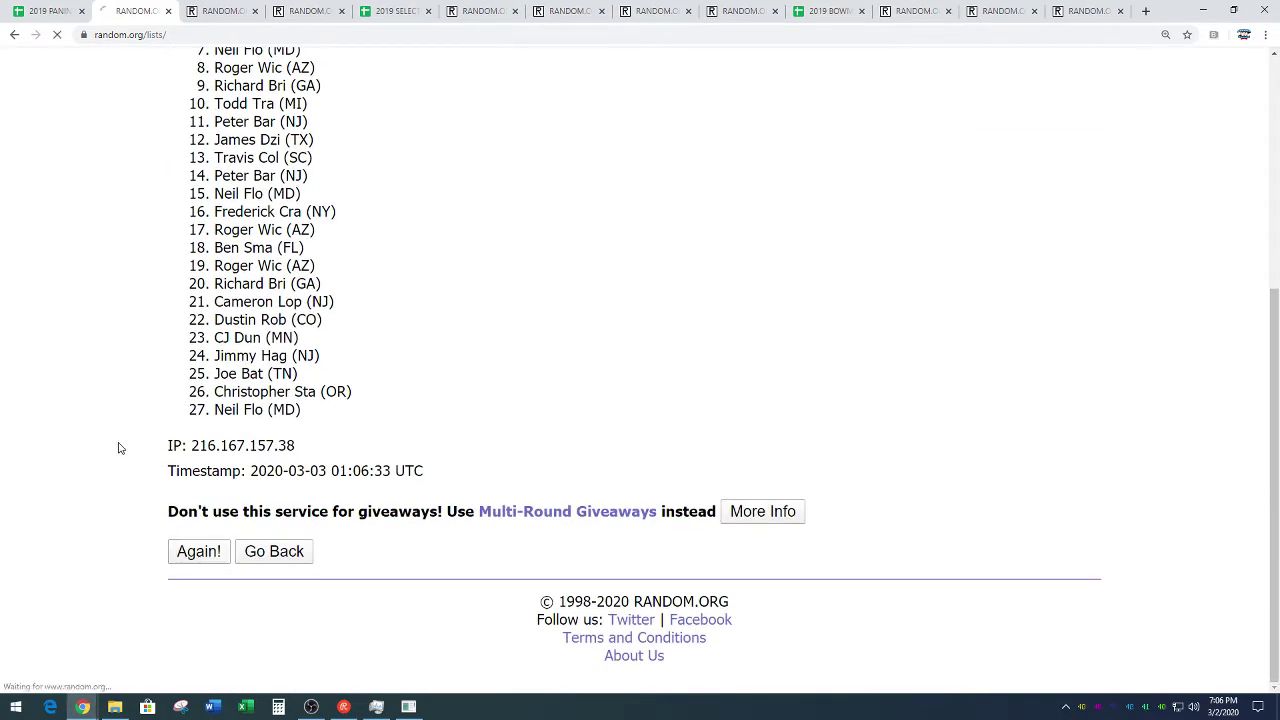
{"action": "left_click", "coordinate": [199, 550]}
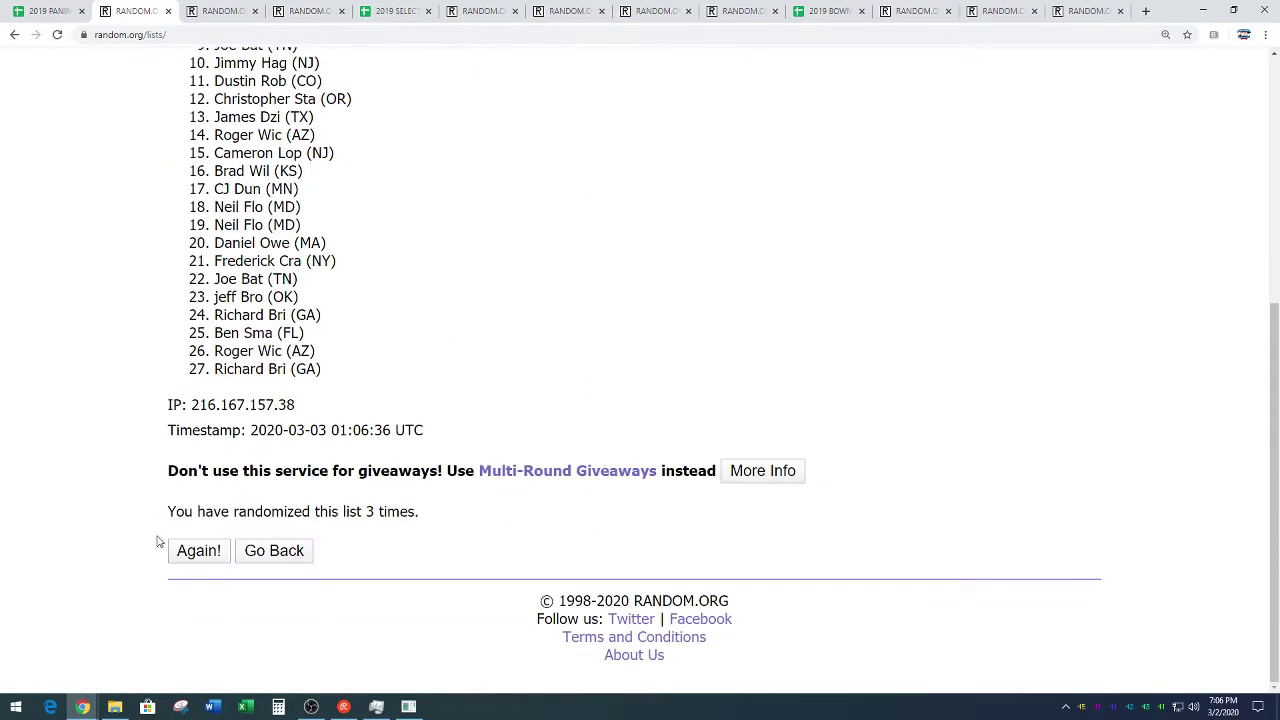
{"action": "left_click", "coordinate": [207, 555]}
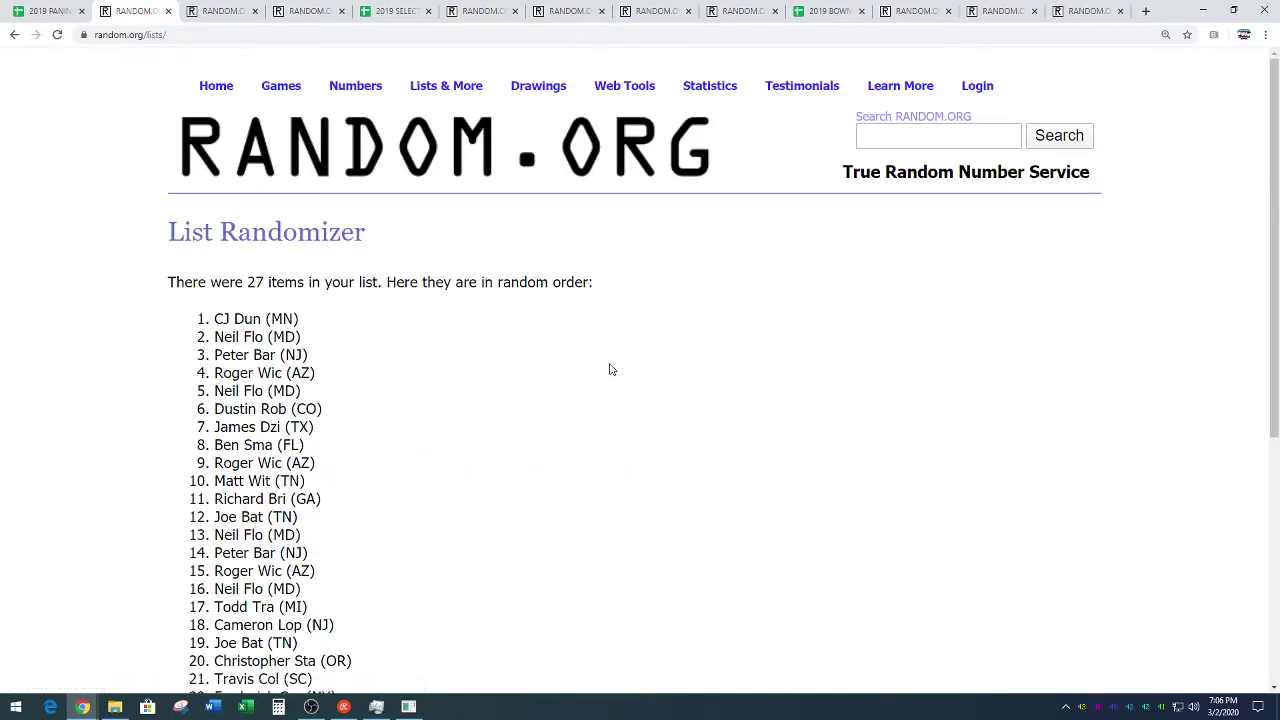
- Check the shuffled result, briefly highlighting the first name and the randomize count
{"action": "scroll", "coordinate": [610, 364], "scroll_direction": "down", "scroll_amount": 1}
{"action": "left_click_drag", "start_coordinate": [216, 119], "coordinate": [335, 121]}
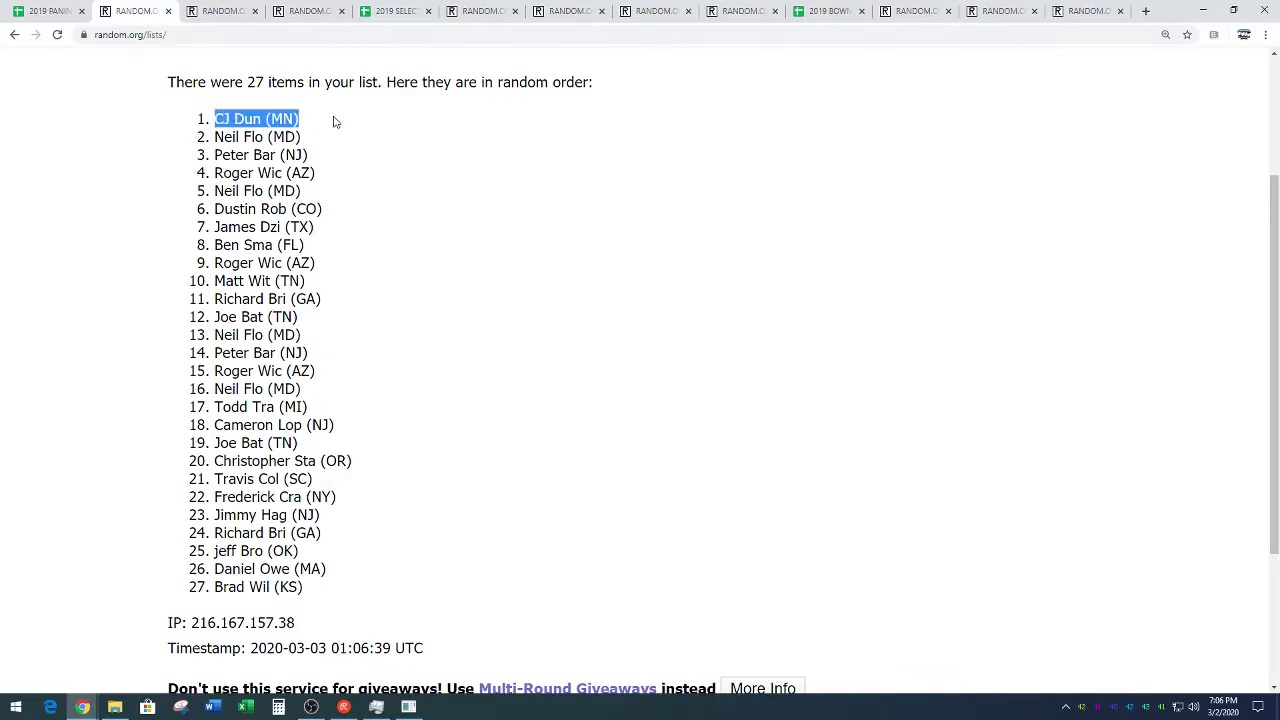
{"action": "left_click", "coordinate": [366, 164]}
{"action": "scroll", "coordinate": [490, 331], "scroll_direction": "down", "scroll_amount": 2}
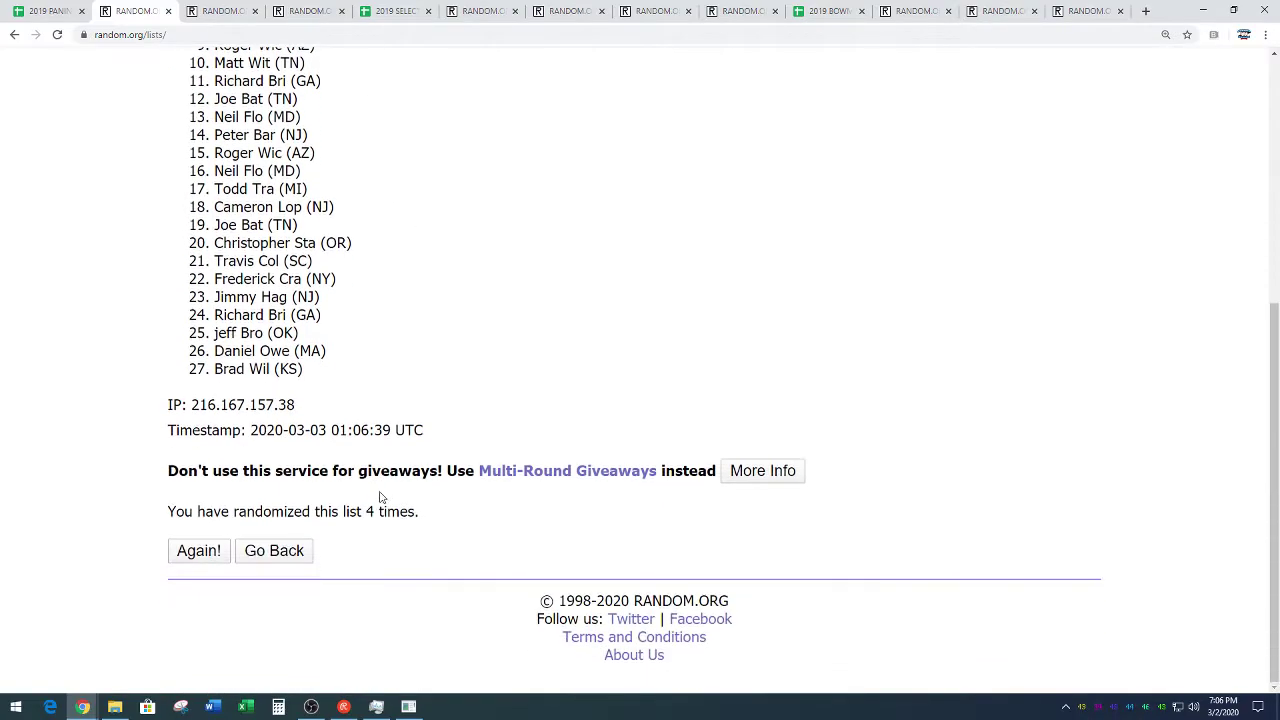
{"action": "left_click_drag", "start_coordinate": [366, 512], "coordinate": [449, 520]}
{"action": "left_click", "coordinate": [490, 420]}
{"action": "scroll", "coordinate": [560, 340], "scroll_direction": "up", "scroll_amount": 3}
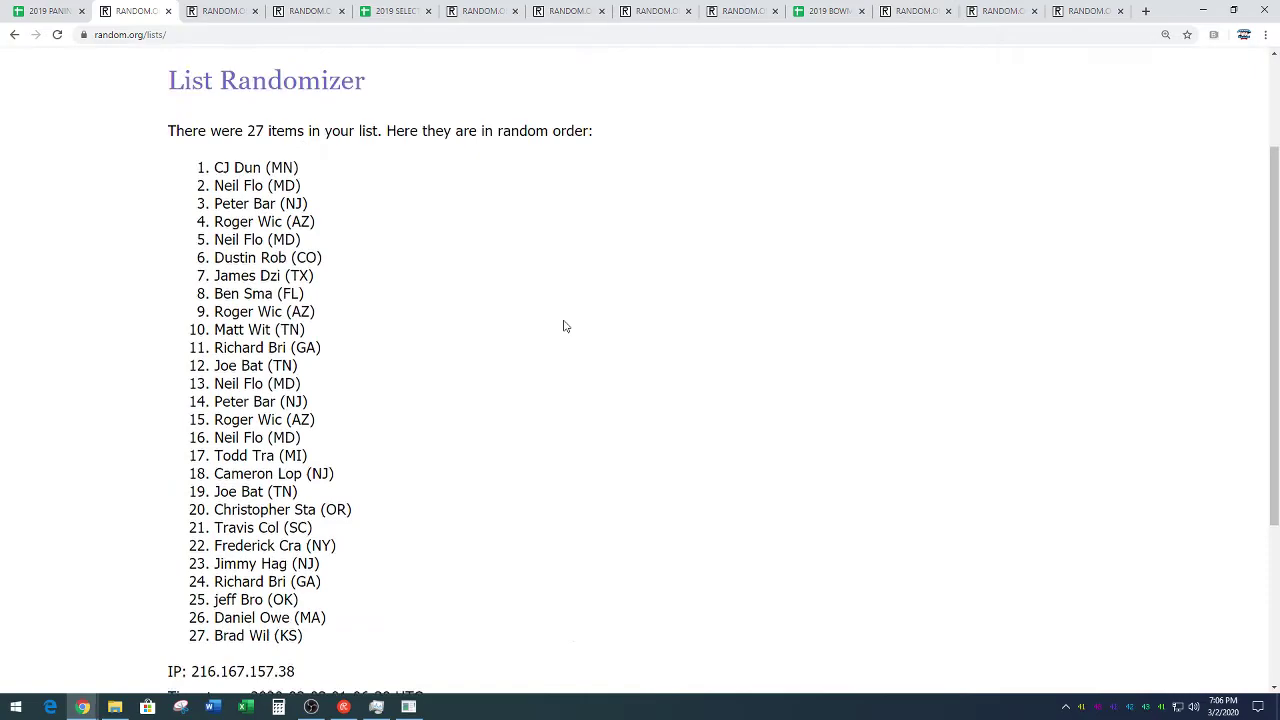
- Back in the break sheet, copy the name in A74 into the empty FREE SPOT cell A78
{"action": "left_click", "coordinate": [40, 11]}
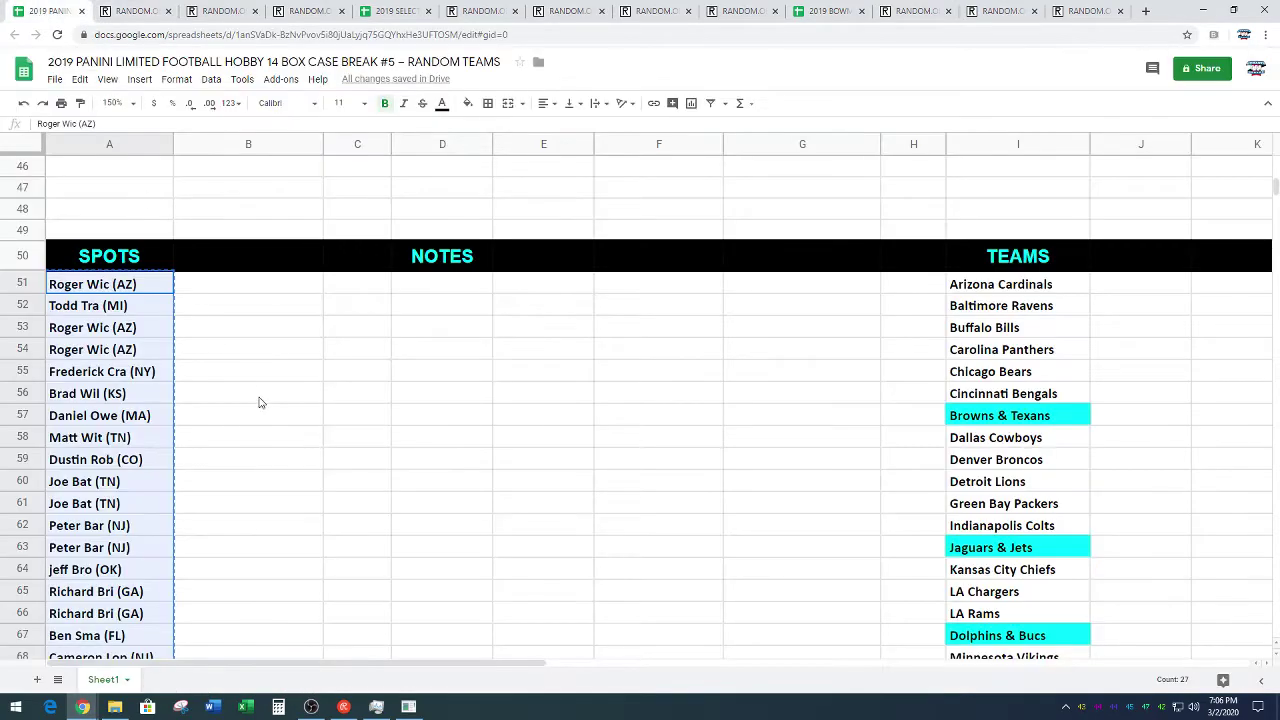
{"action": "scroll", "coordinate": [264, 402], "scroll_direction": "up", "scroll_amount": 2}
{"action": "scroll", "coordinate": [265, 398], "scroll_direction": "down", "scroll_amount": 3}
{"action": "left_click", "coordinate": [266, 440]}
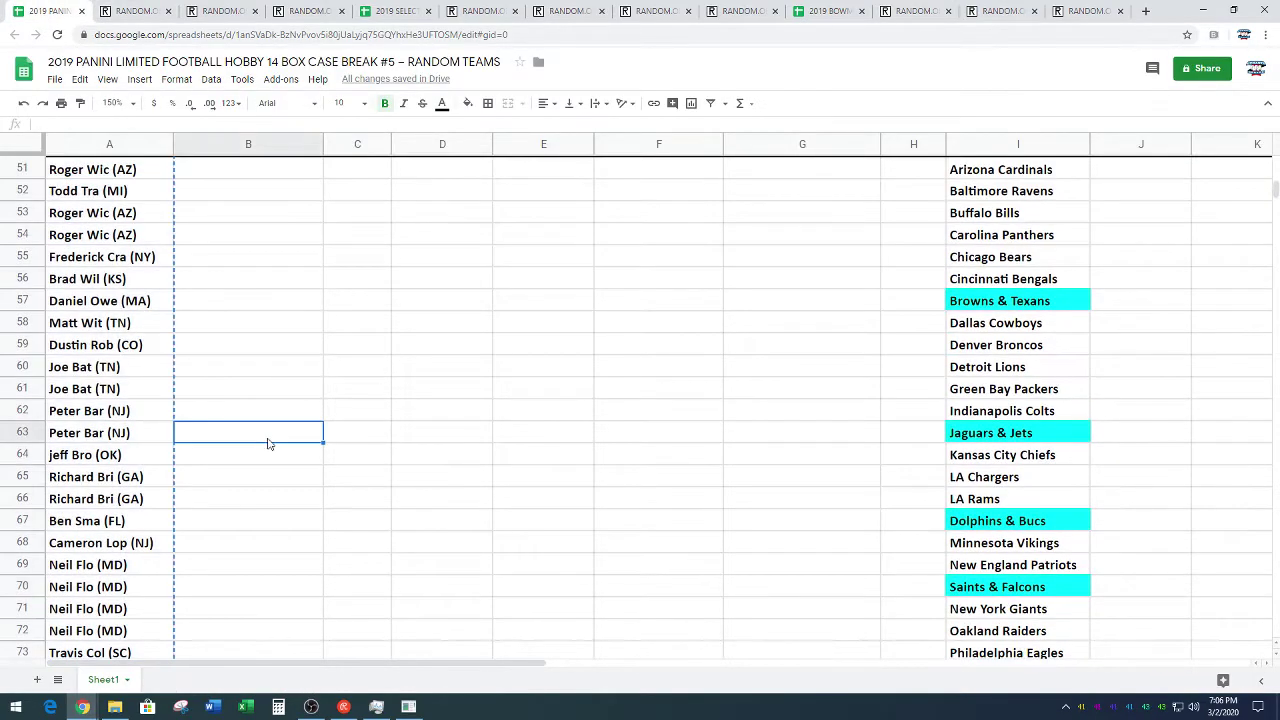
{"action": "scroll", "coordinate": [264, 470], "scroll_direction": "down", "scroll_amount": 2}
{"action": "left_click", "coordinate": [113, 543]}
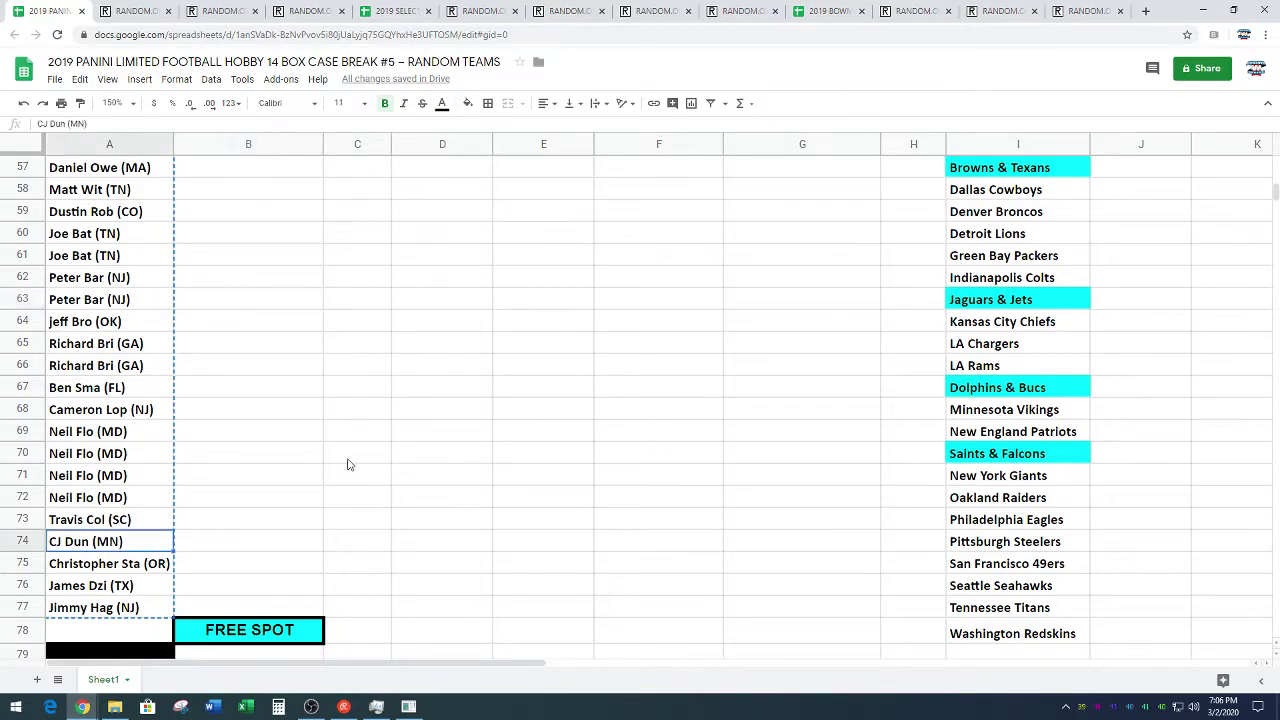
{"action": "key", "text": "ctrl+c"}
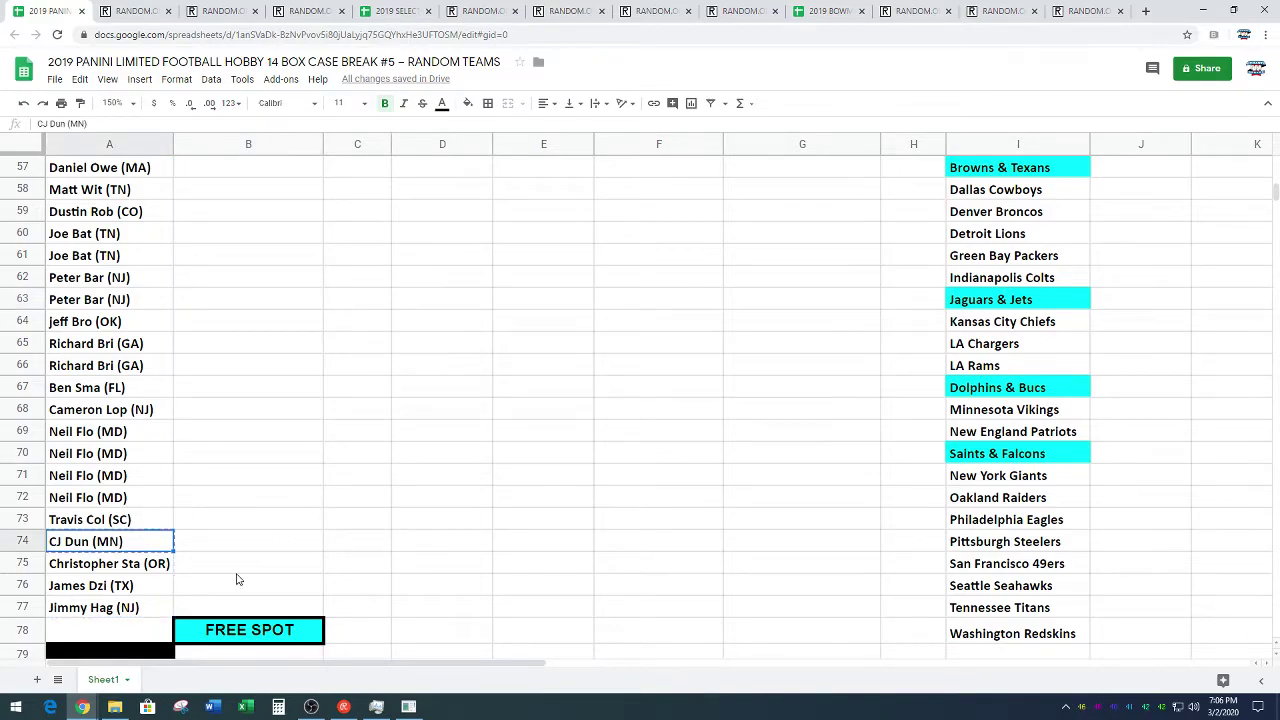
{"action": "left_click", "coordinate": [148, 634]}
{"action": "key", "text": "ctrl+v"}
{"action": "left_click", "coordinate": [289, 475]}
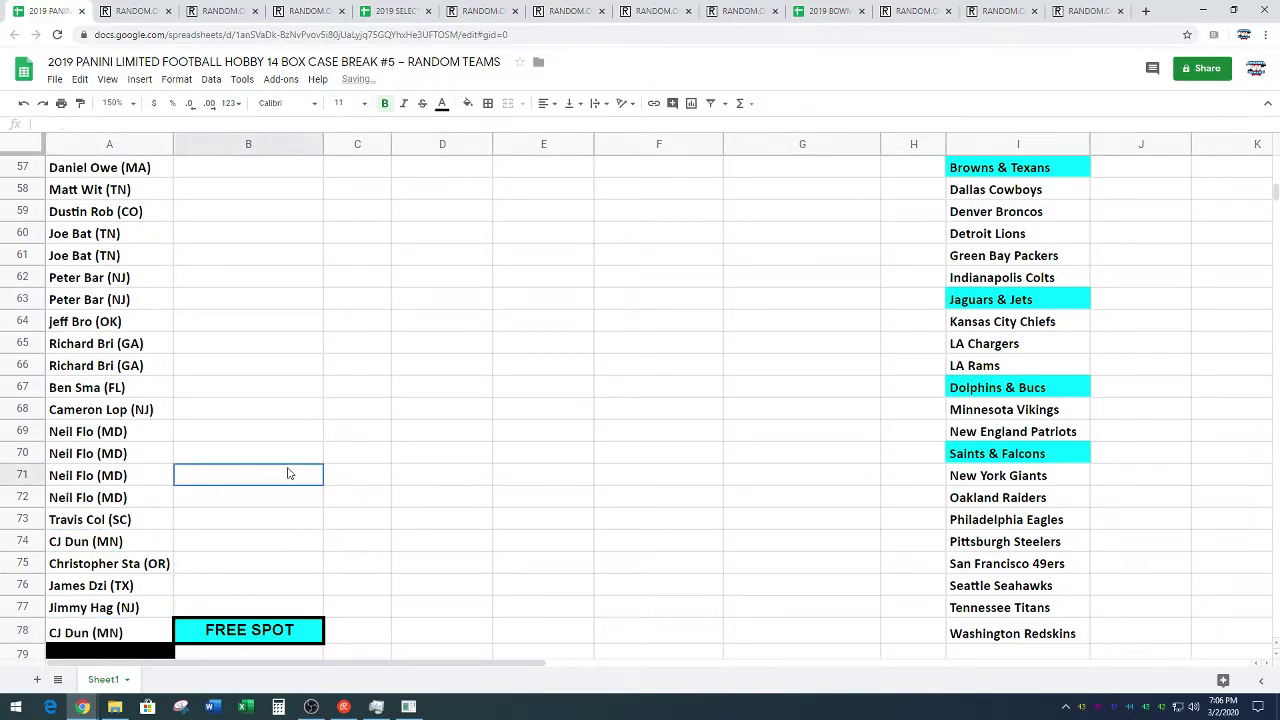
{"action": "scroll", "coordinate": [305, 485], "scroll_direction": "down", "scroll_amount": 2}
{"action": "scroll", "coordinate": [311, 475], "scroll_direction": "up", "scroll_amount": 5}
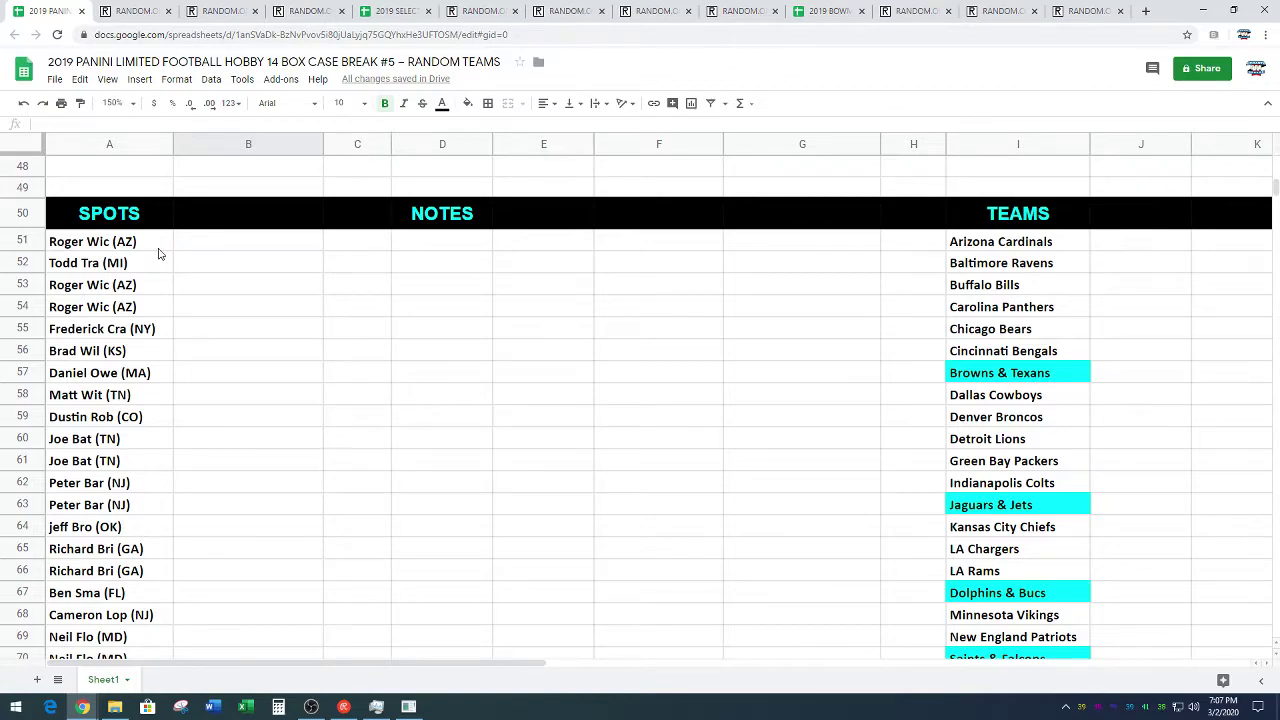
- Copy all 28 SPOTS names in A51:A78
{"action": "left_click_drag", "start_coordinate": [151, 248], "coordinate": [110, 590]}
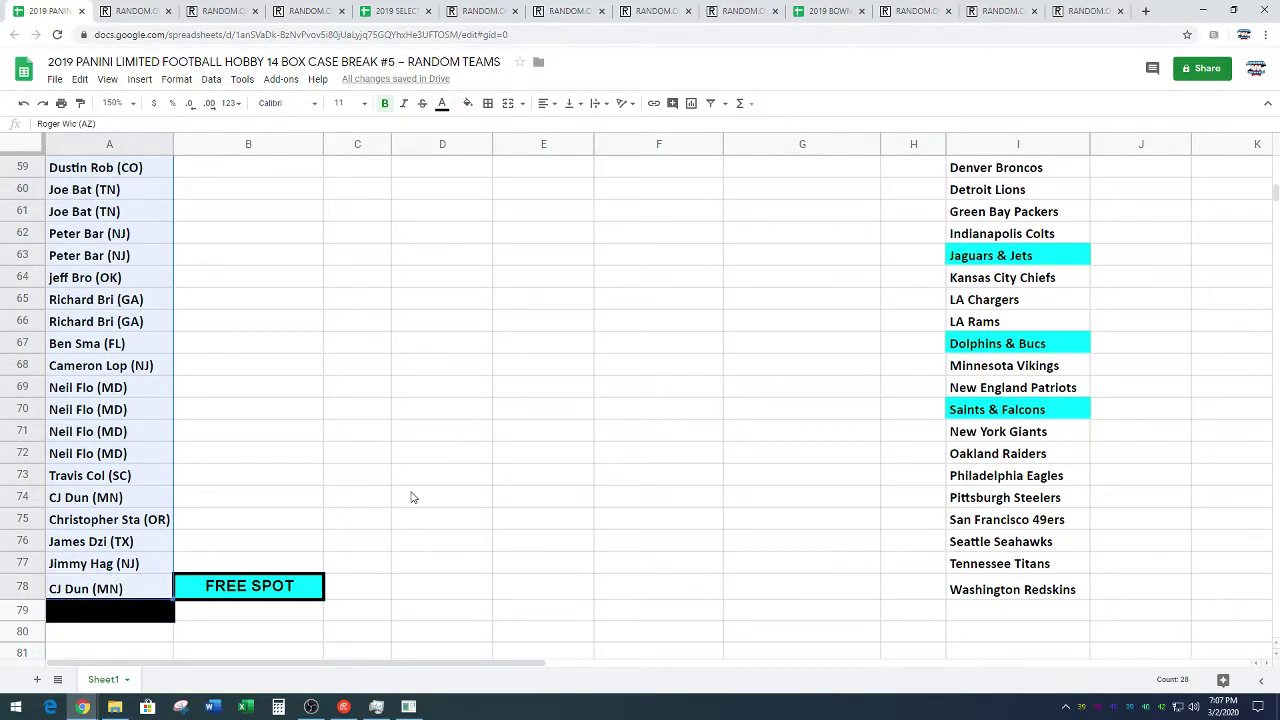
{"action": "key", "text": "ctrl+c"}
{"action": "scroll", "coordinate": [414, 470], "scroll_direction": "up", "scroll_amount": 3}
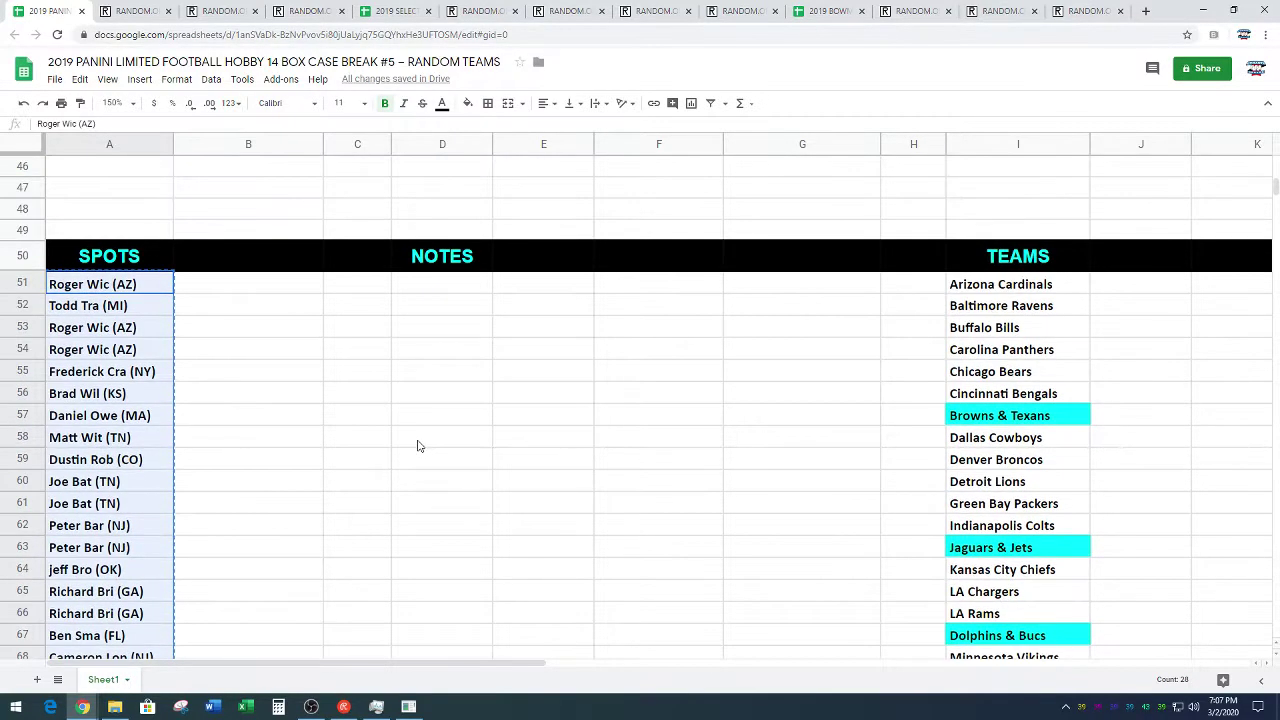
{"action": "scroll", "coordinate": [416, 440], "scroll_direction": "down", "scroll_amount": 5}
{"action": "scroll", "coordinate": [411, 422], "scroll_direction": "up", "scroll_amount": 3}
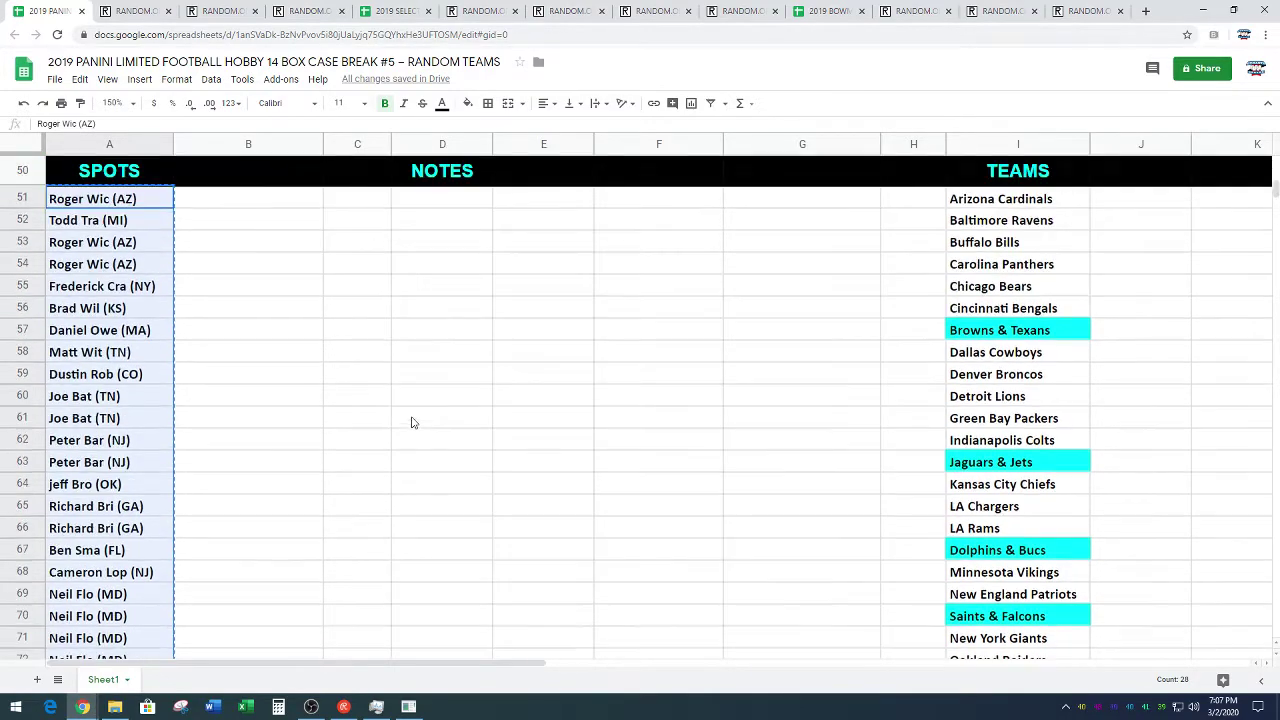
- Paste the 28 names into a fresh List Randomizer and shuffle them several times
{"action": "left_click", "coordinate": [225, 12]}
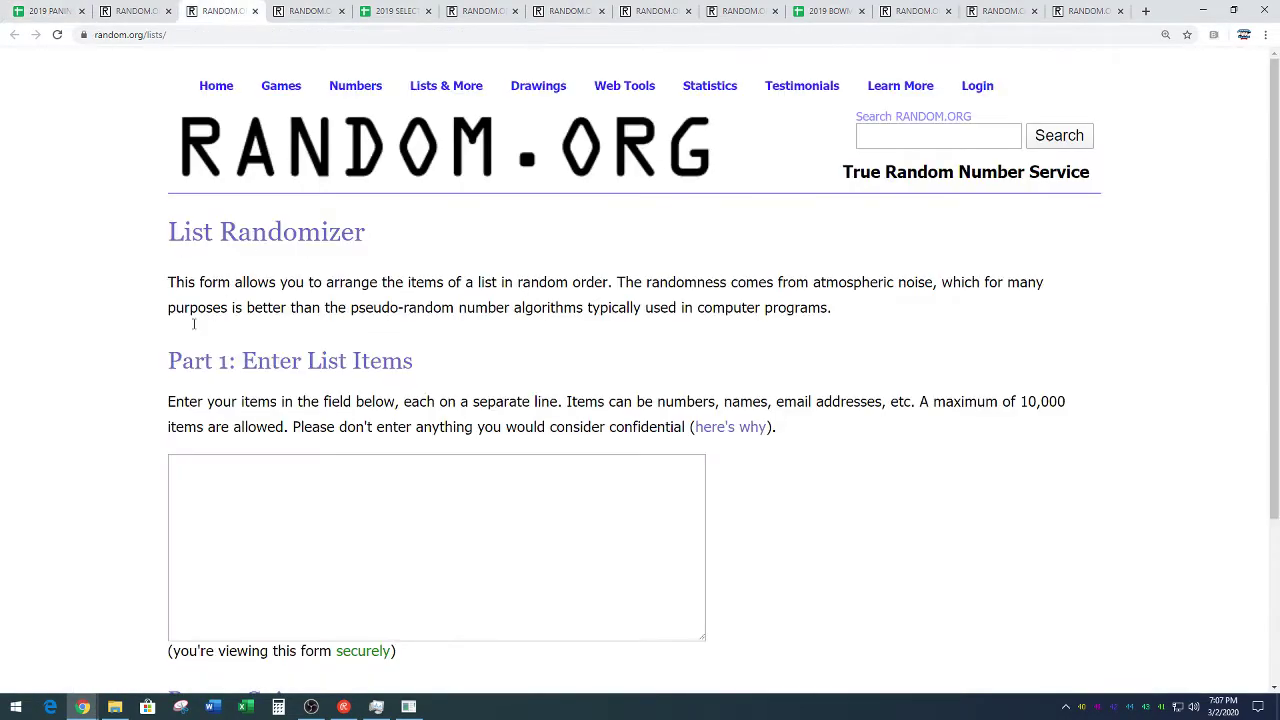
{"action": "scroll", "coordinate": [116, 345], "scroll_direction": "down", "scroll_amount": 2}
{"action": "left_click", "coordinate": [246, 289]}
{"action": "right_click", "coordinate": [248, 291]}
{"action": "left_click", "coordinate": [287, 390]}
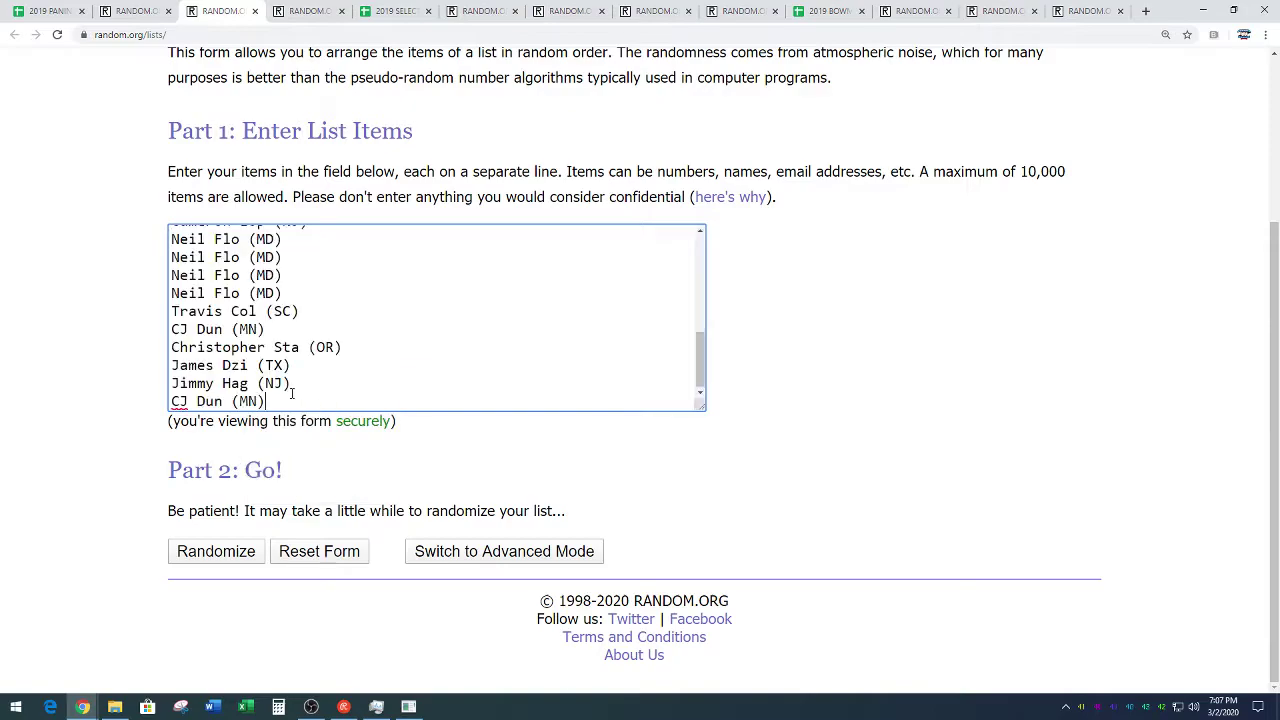
{"action": "left_click", "coordinate": [188, 557]}
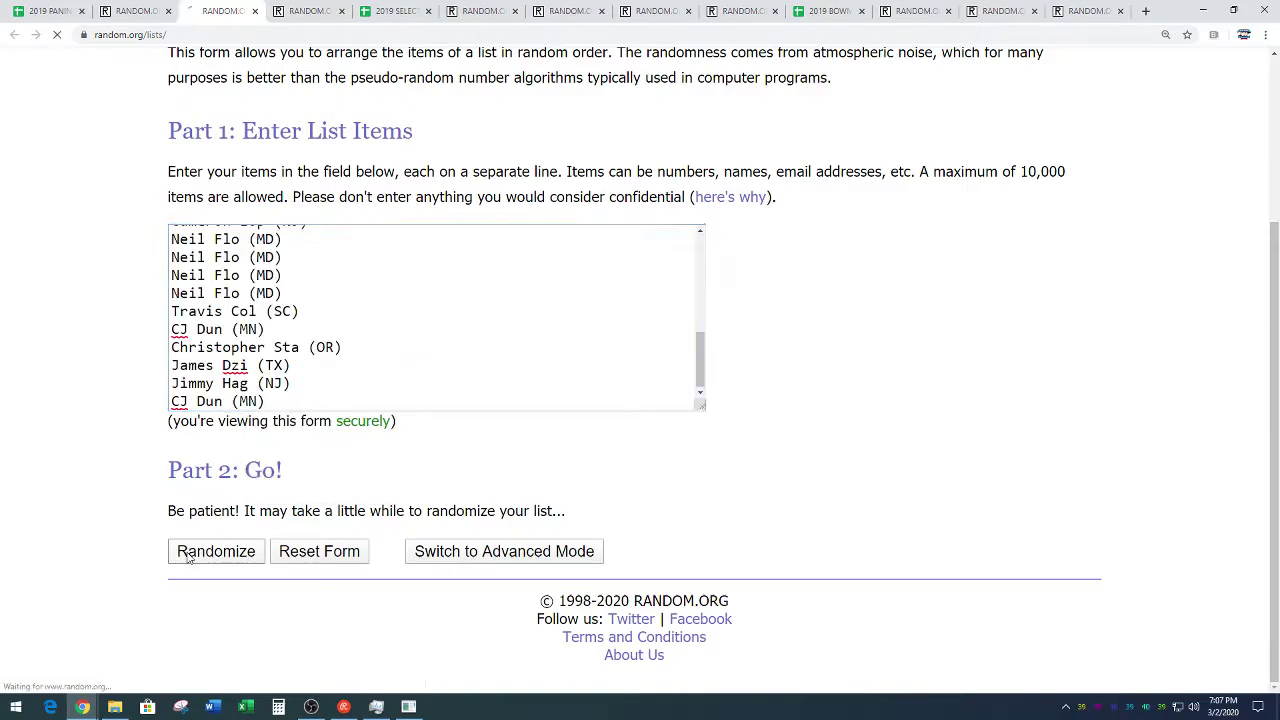
{"action": "left_click", "coordinate": [191, 553]}
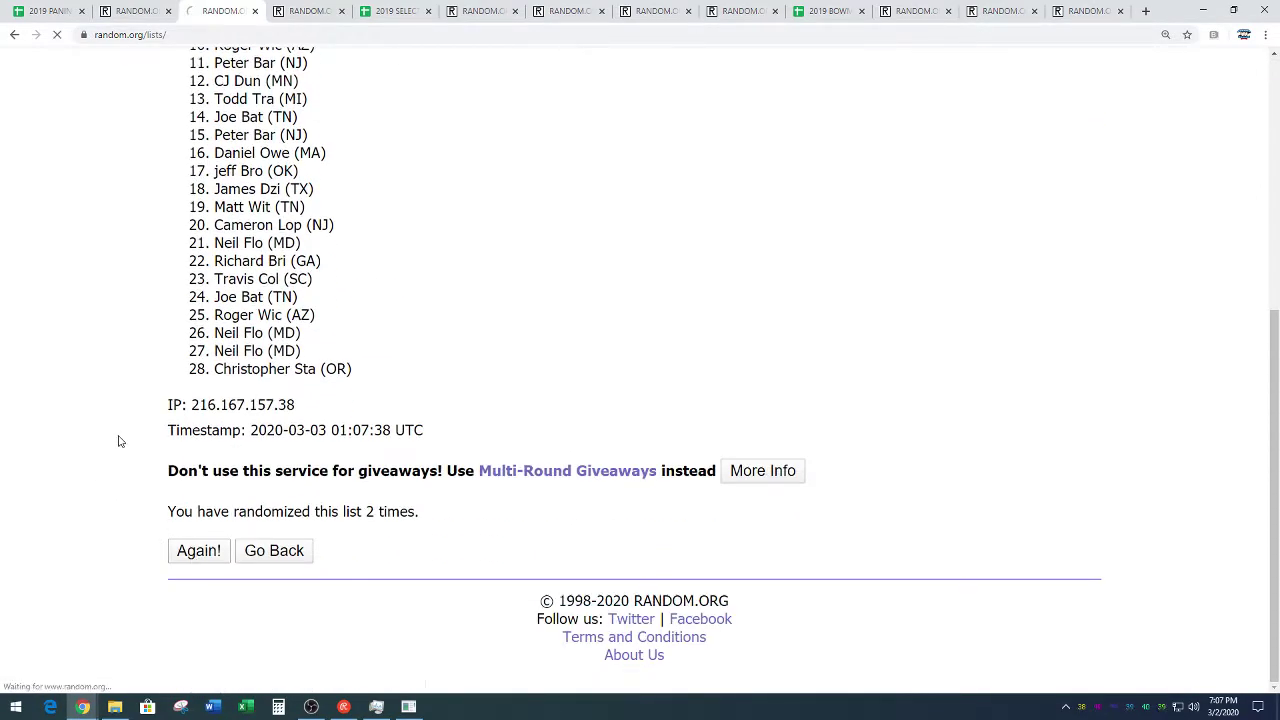
{"action": "left_click", "coordinate": [172, 555]}
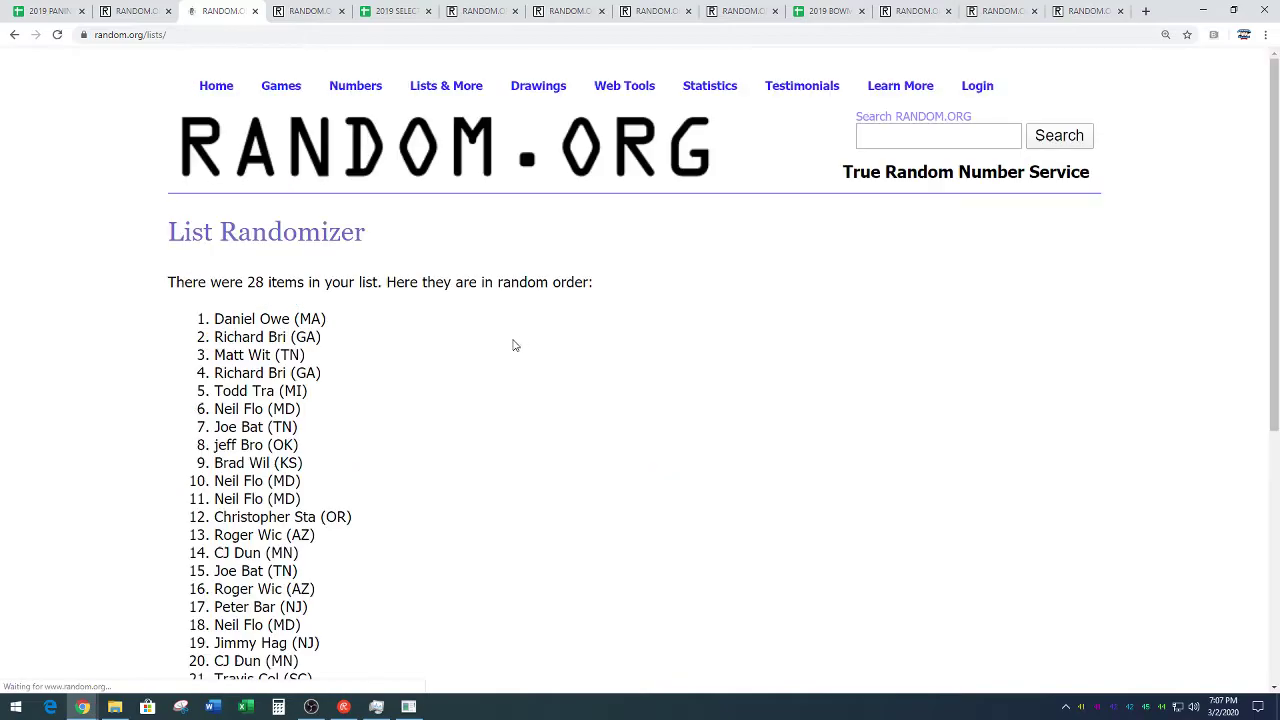
- Select and copy the whole shuffled list of 28 names
{"action": "scroll", "coordinate": [523, 337], "scroll_direction": "down", "scroll_amount": 2}
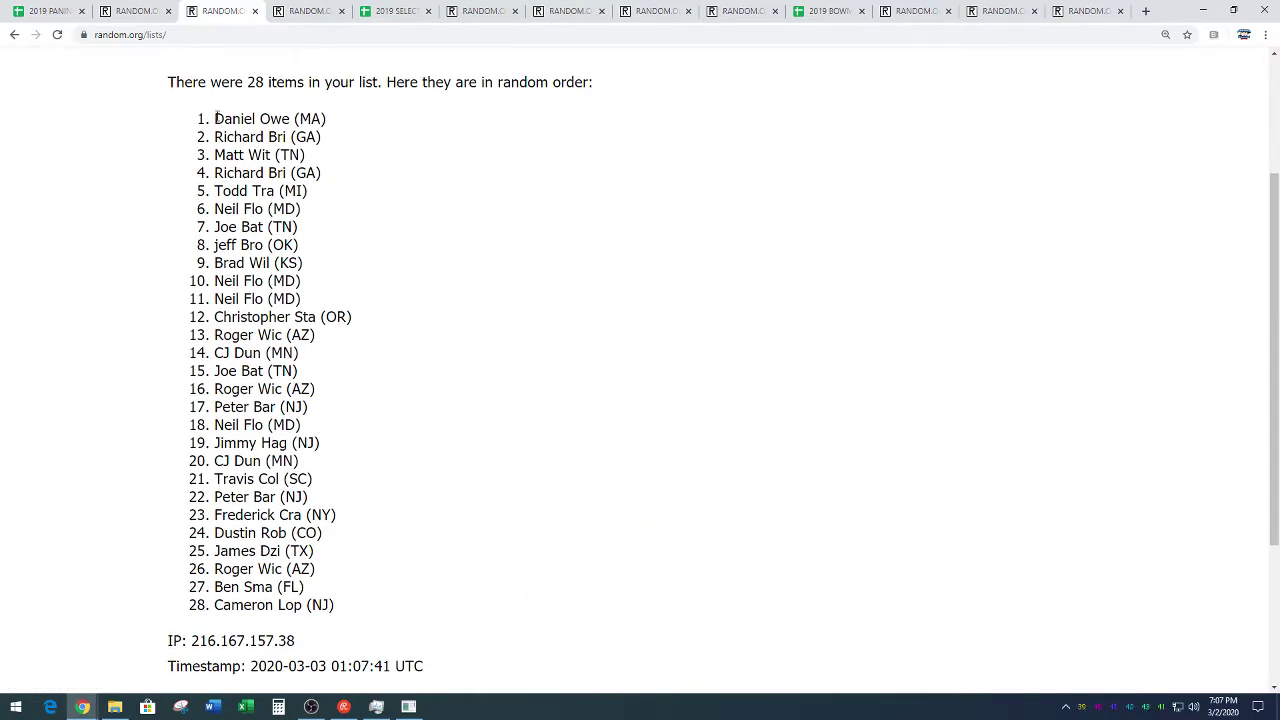
{"action": "left_click_drag", "start_coordinate": [215, 118], "coordinate": [353, 601]}
{"action": "right_click", "coordinate": [258, 466]}
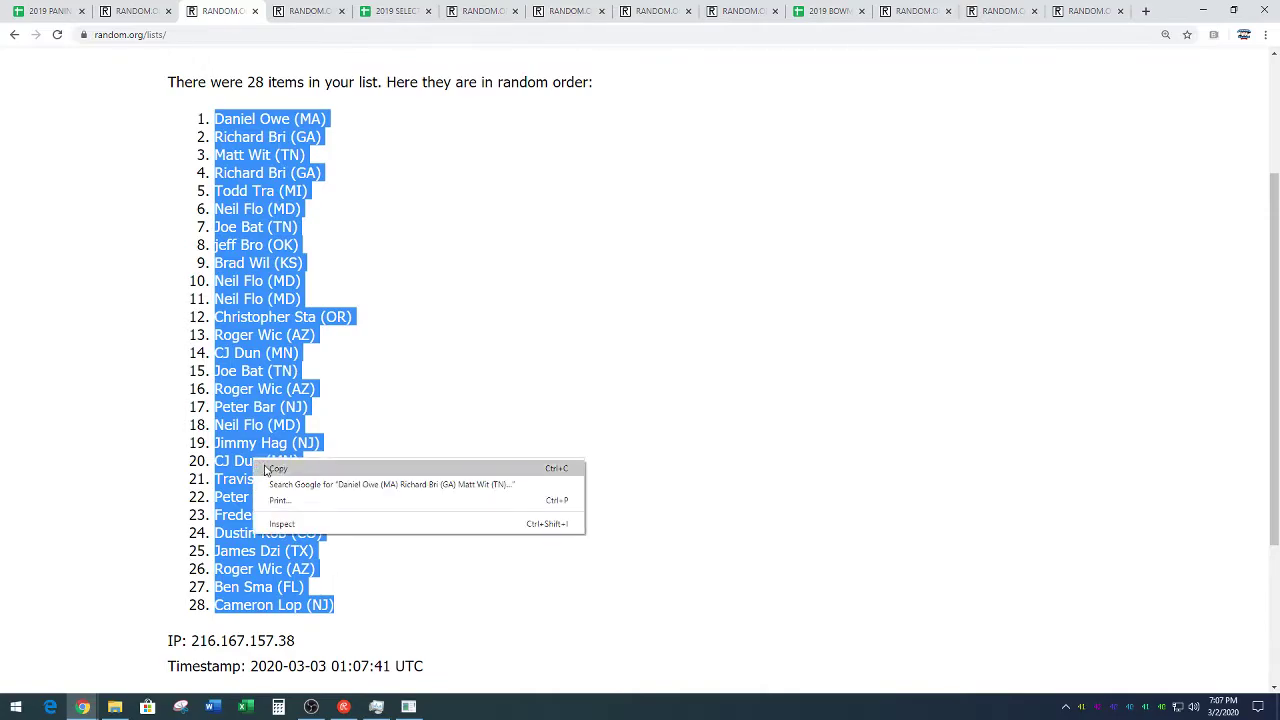
{"action": "left_click", "coordinate": [266, 468]}
{"action": "left_click", "coordinate": [404, 456]}
{"action": "scroll", "coordinate": [426, 414], "scroll_direction": "down", "scroll_amount": 3}
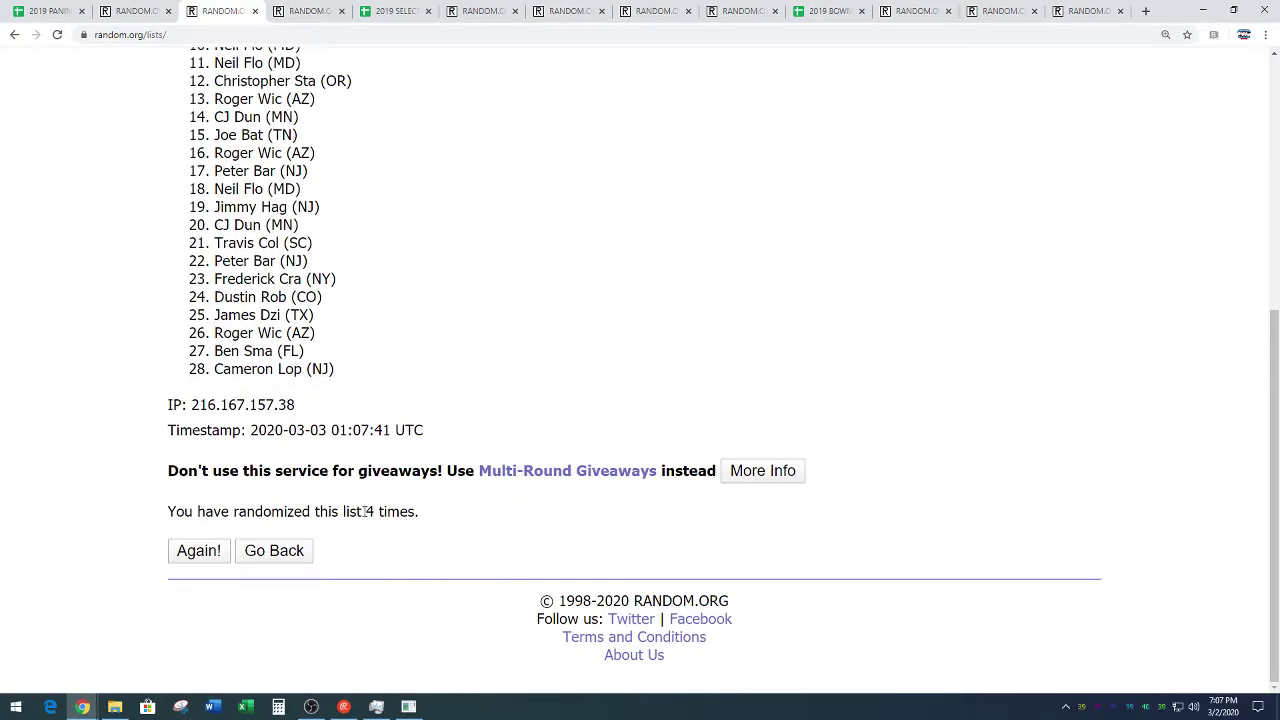
{"action": "left_click_drag", "start_coordinate": [363, 511], "coordinate": [420, 512]}
{"action": "left_click", "coordinate": [482, 382]}
{"action": "scroll", "coordinate": [485, 375], "scroll_direction": "up", "scroll_amount": 3}
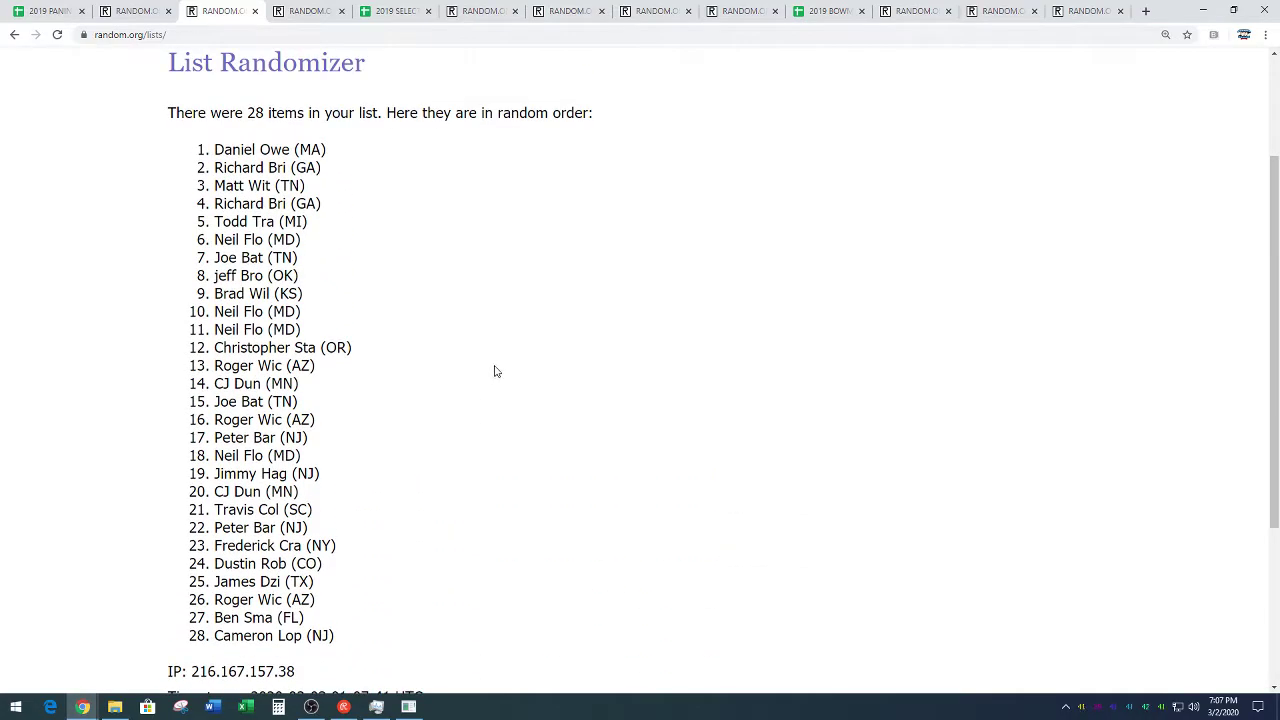
- Paste the shuffled names at A1 in bold and widen column A to fit
{"action": "left_click", "coordinate": [45, 11]}
{"action": "scroll", "coordinate": [330, 410], "scroll_direction": "up", "scroll_amount": 15}
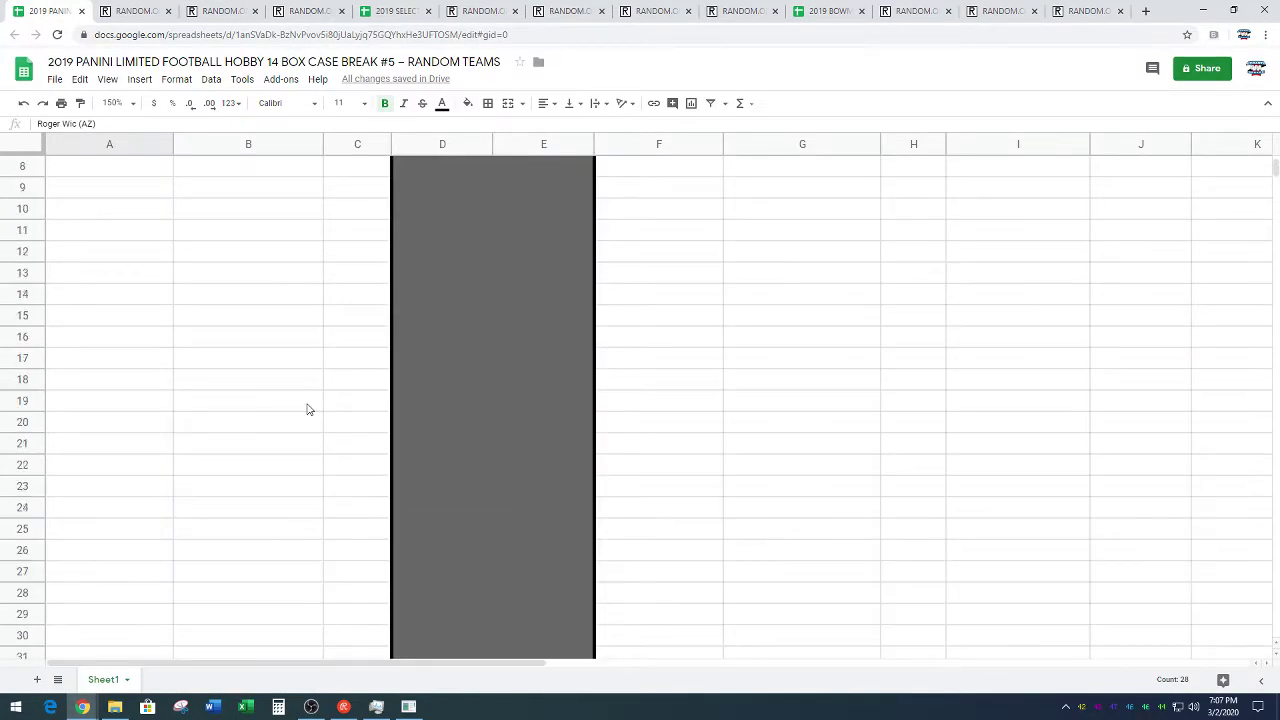
{"action": "key", "text": "ctrl+Home"}
{"action": "key", "text": "ctrl+v"}
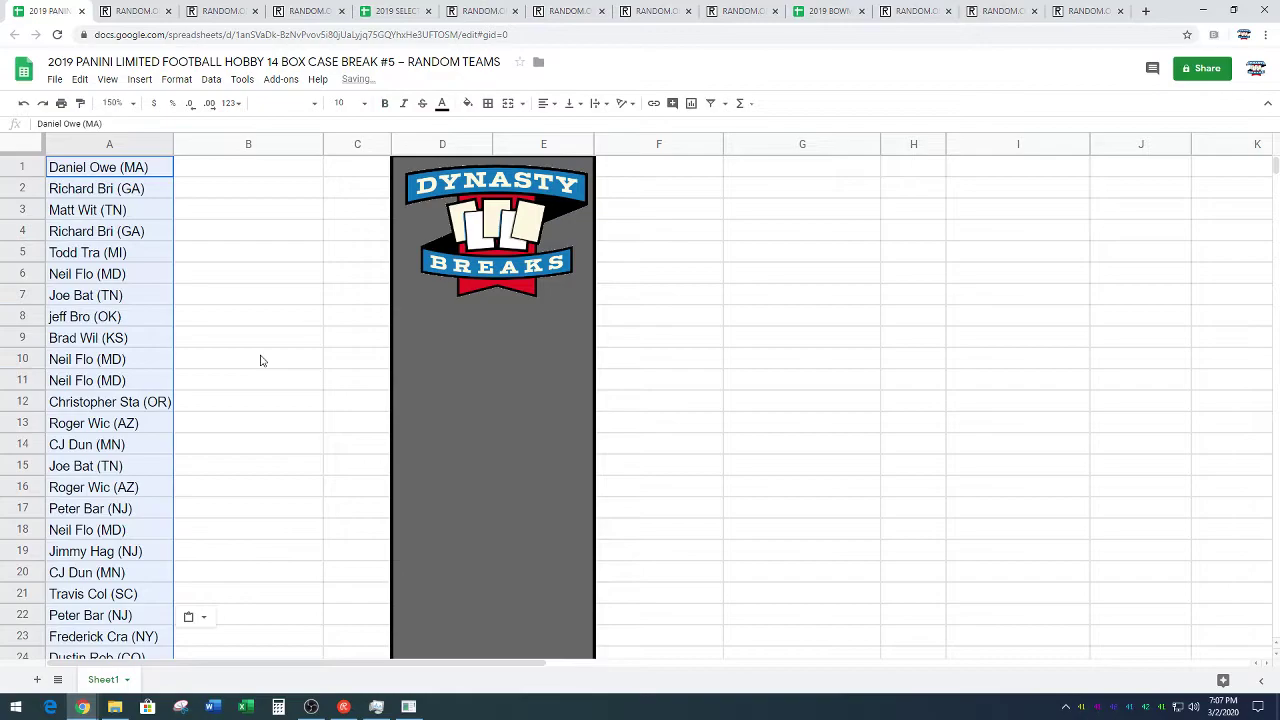
{"action": "key", "text": "ctrl+b"}
{"action": "left_click_drag", "start_coordinate": [173, 148], "coordinate": [195, 148]}
{"action": "left_click", "coordinate": [289, 266]}
- Move names A15:A28 to F1 so each column holds 14 names
{"action": "scroll", "coordinate": [314, 354], "scroll_direction": "down", "scroll_amount": 5}
{"action": "scroll", "coordinate": [224, 431], "scroll_direction": "up", "scroll_amount": 3}
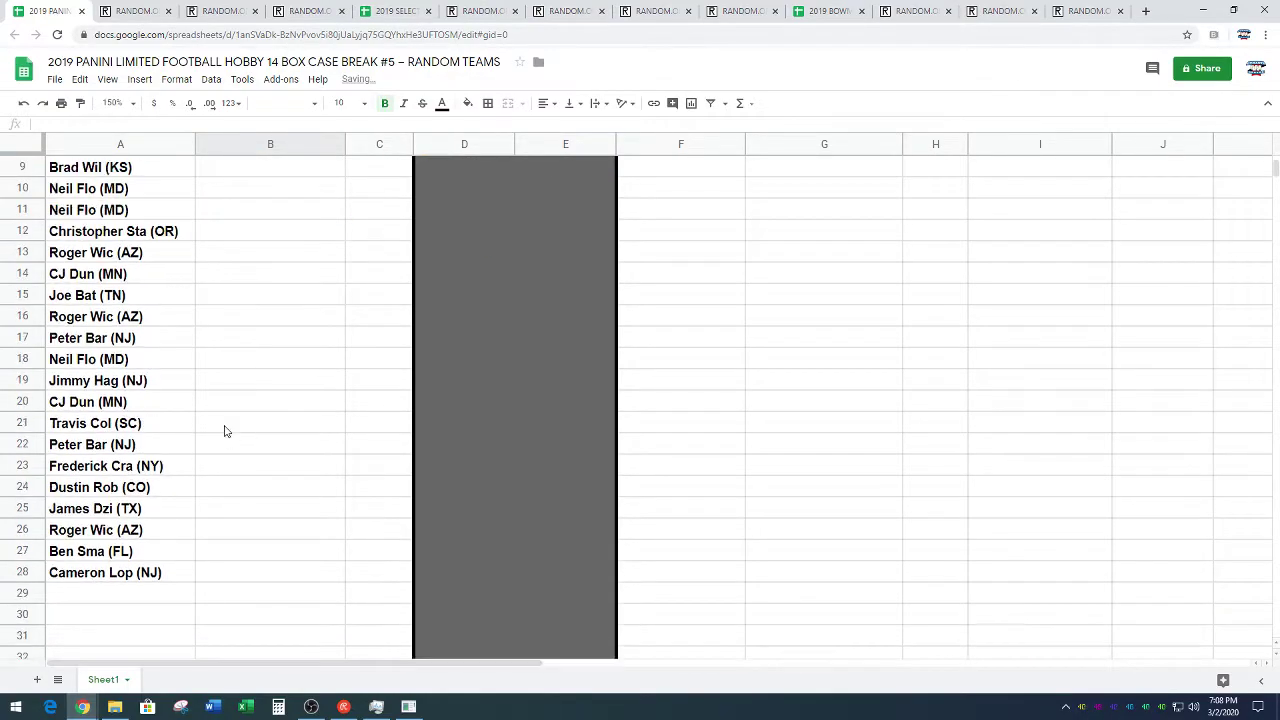
{"action": "left_click_drag", "start_coordinate": [166, 578], "coordinate": [163, 305]}
{"action": "key", "text": "ctrl+c"}
{"action": "scroll", "coordinate": [546, 398], "scroll_direction": "up", "scroll_amount": 3}
{"action": "left_click", "coordinate": [680, 170]}
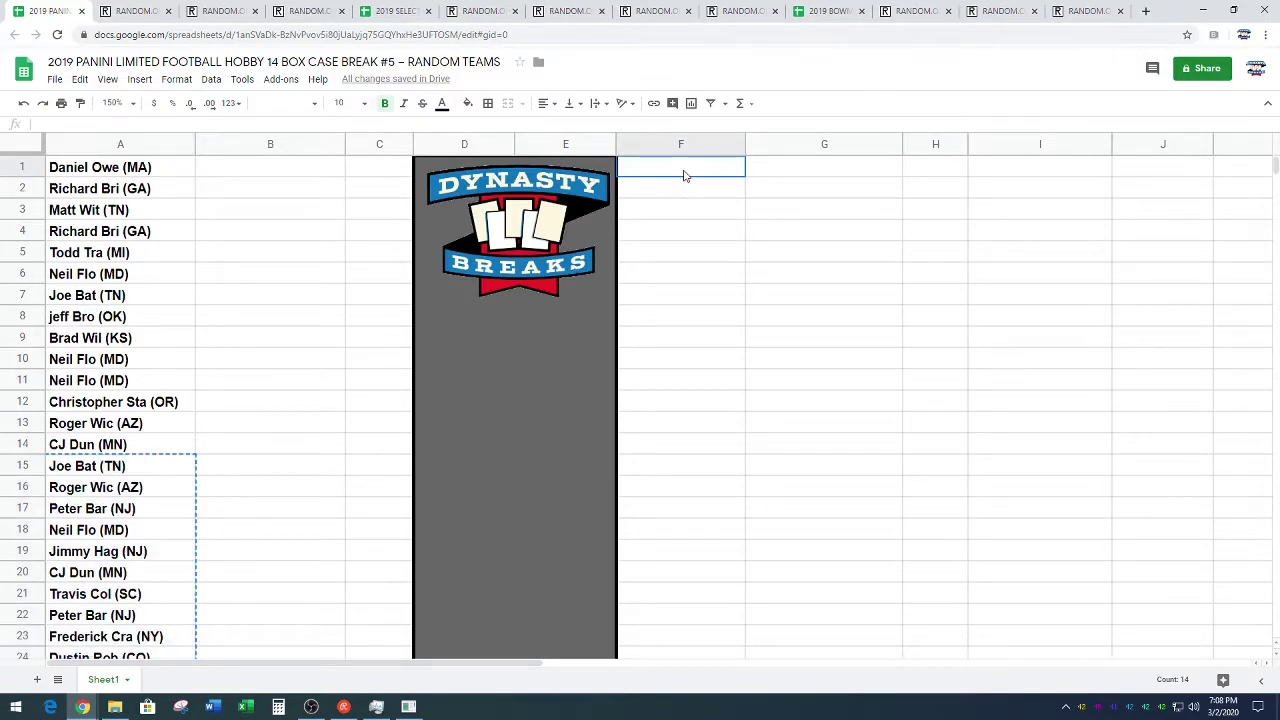
{"action": "key", "text": "ctrl+v"}
{"action": "left_click", "coordinate": [877, 300]}
- Copy the 28 NFL team names under TEAMS in column I
{"action": "scroll", "coordinate": [1016, 390], "scroll_direction": "down", "scroll_amount": 8}
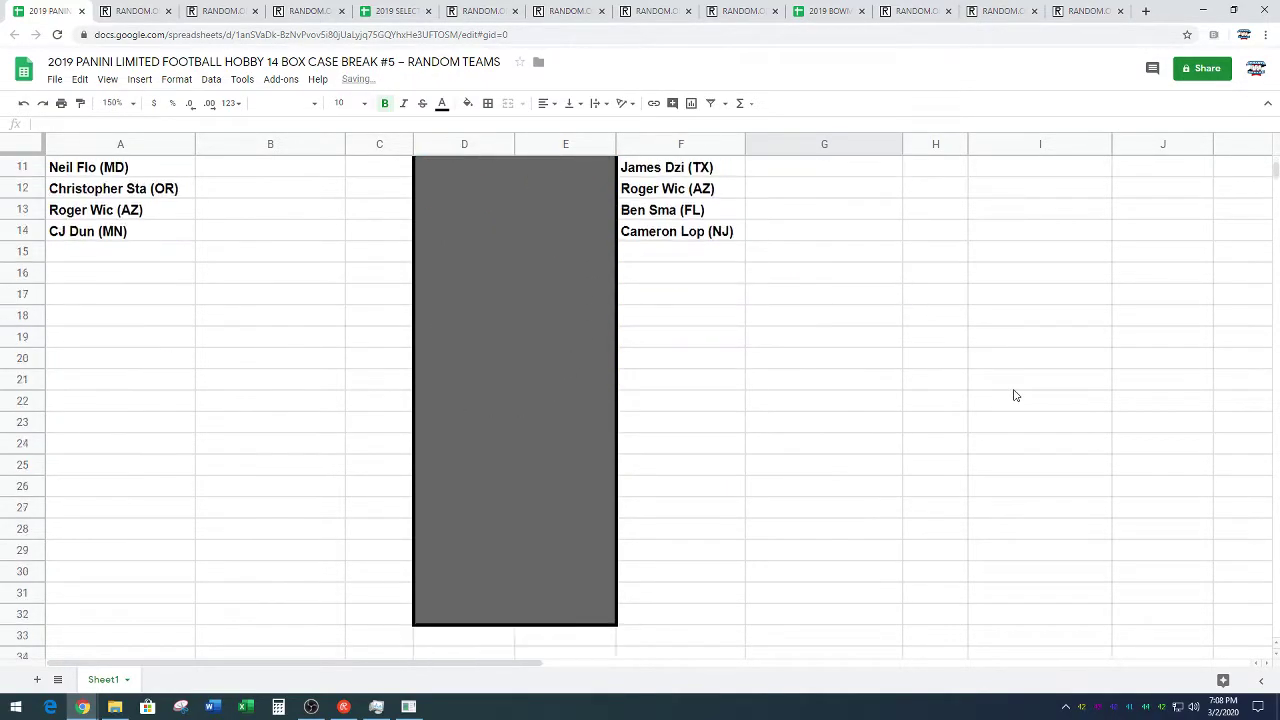
{"action": "scroll", "coordinate": [1157, 394], "scroll_direction": "down", "scroll_amount": 7}
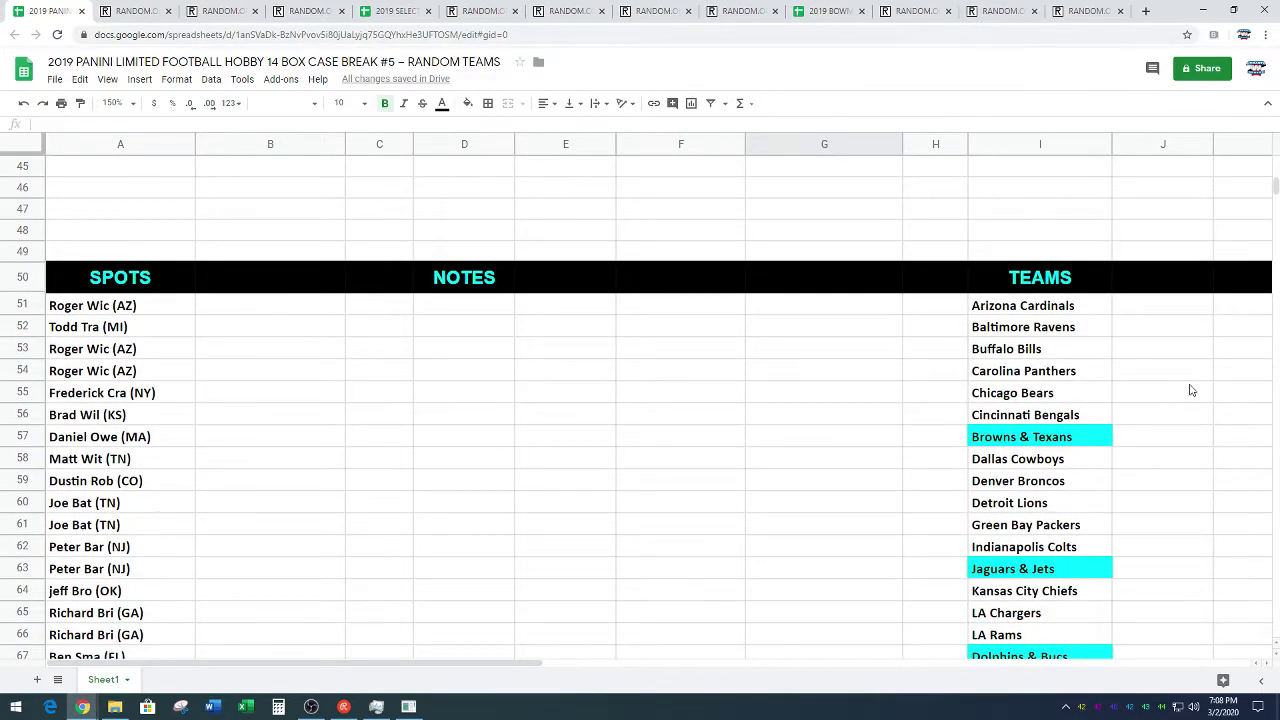
{"action": "left_click_drag", "start_coordinate": [1083, 309], "coordinate": [1040, 590]}
{"action": "key", "text": "ctrl+c"}
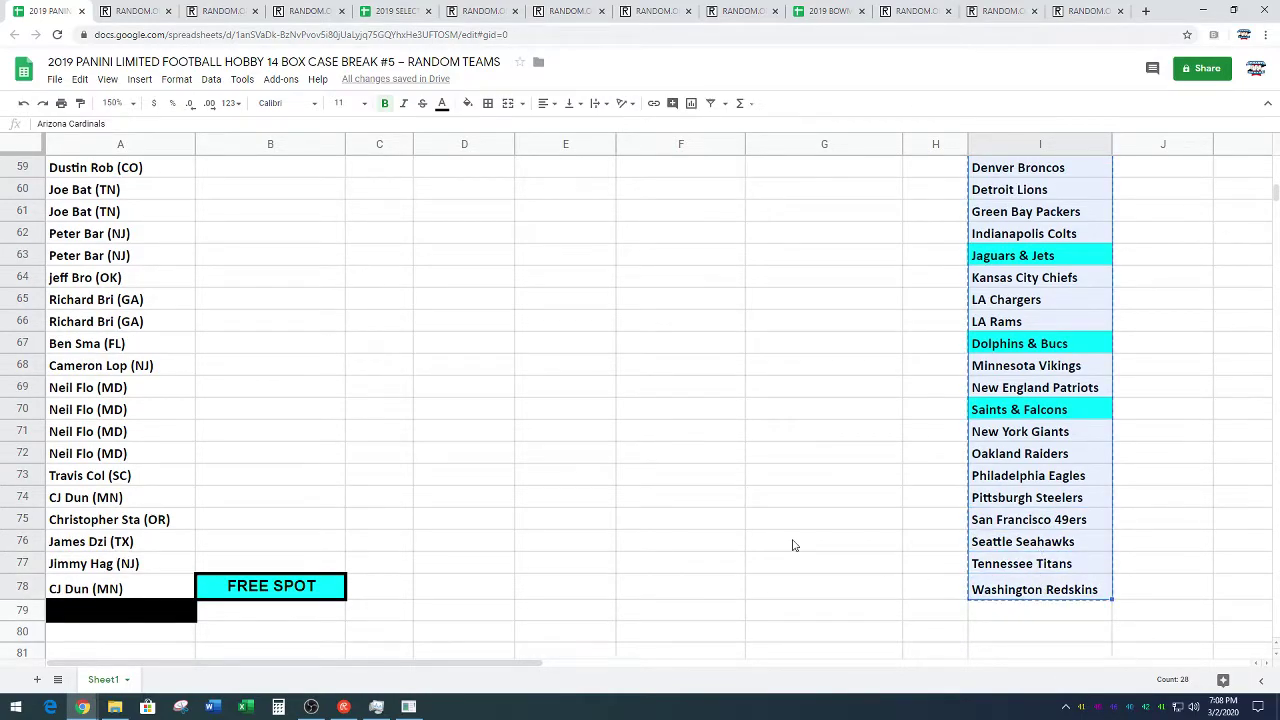
{"action": "scroll", "coordinate": [771, 514], "scroll_direction": "up", "scroll_amount": 3}
- Paste the 28 teams into the List Randomizer and shuffle them repeatedly
{"action": "left_click", "coordinate": [300, 12]}
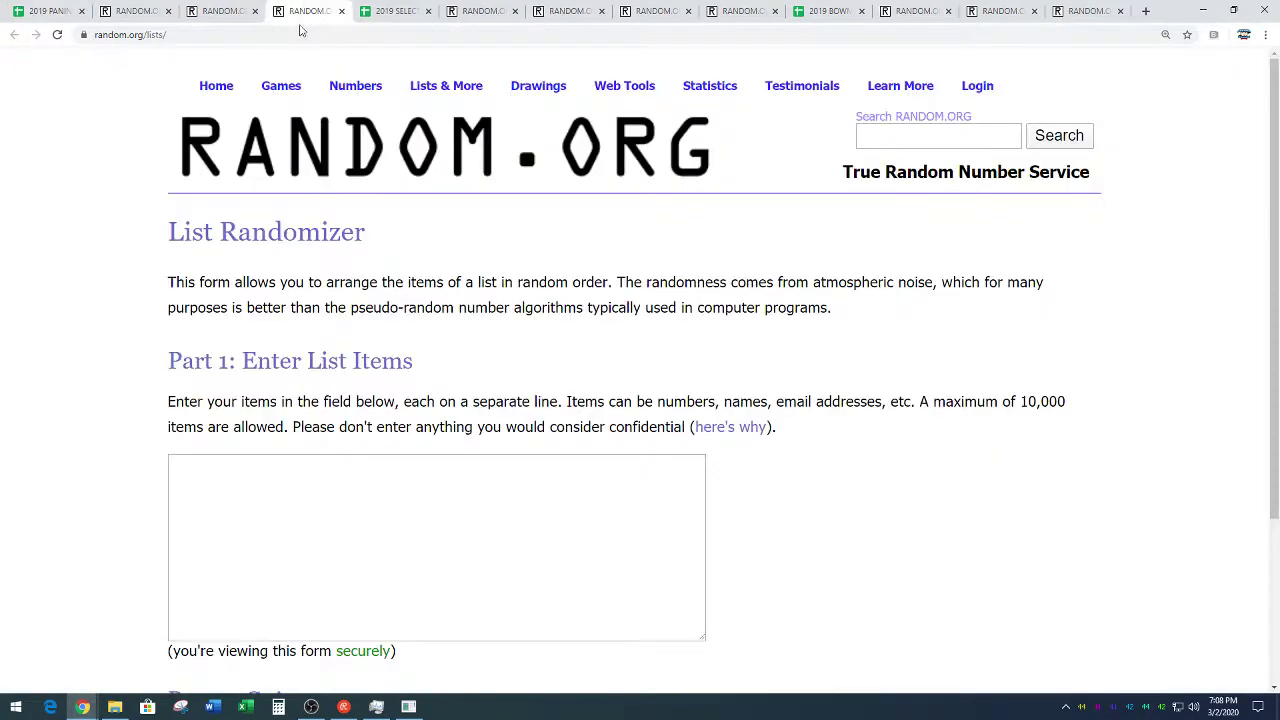
{"action": "scroll", "coordinate": [106, 317], "scroll_direction": "down", "scroll_amount": 2}
{"action": "left_click", "coordinate": [210, 320]}
{"action": "right_click", "coordinate": [210, 320]}
{"action": "left_click", "coordinate": [264, 410]}
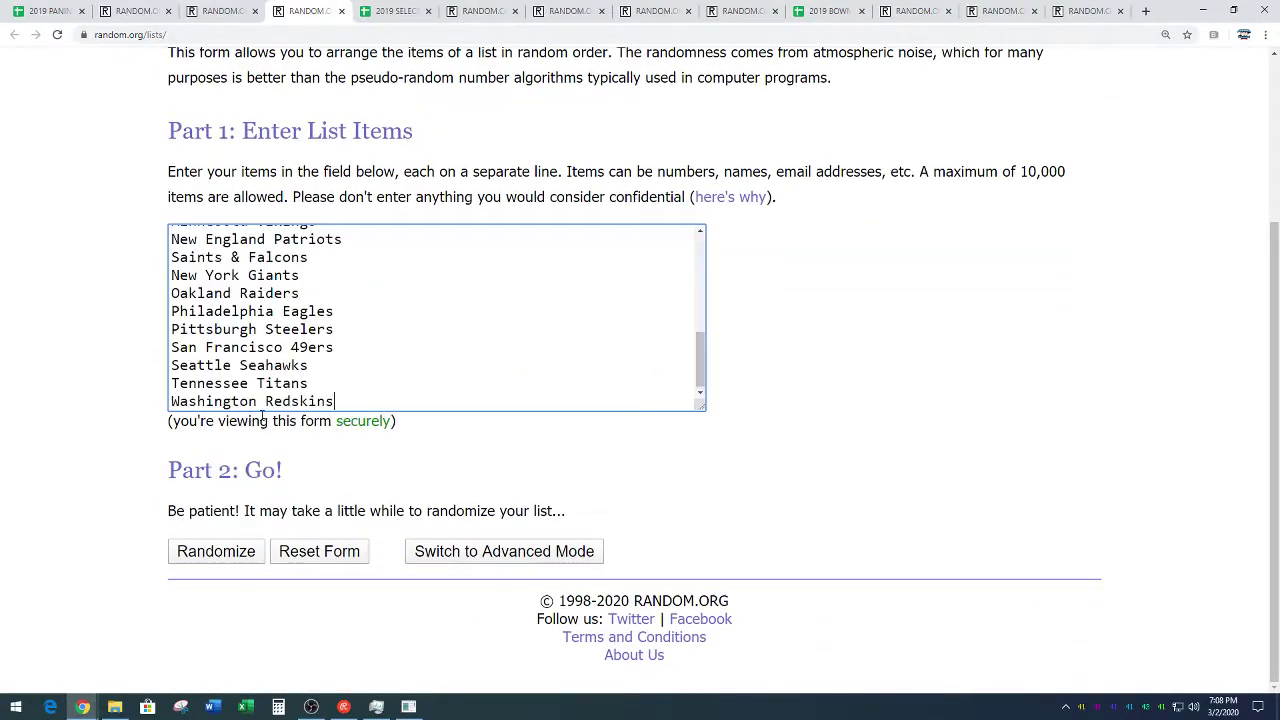
{"action": "left_click", "coordinate": [217, 556]}
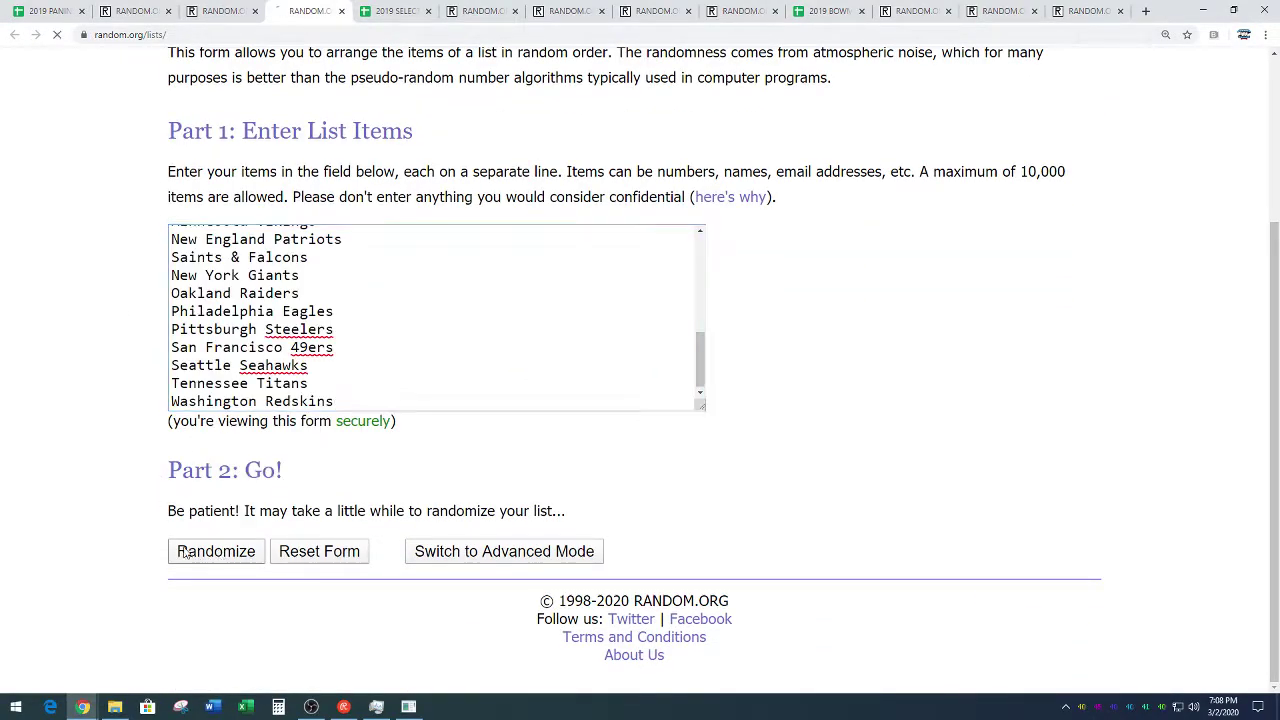
{"action": "left_click", "coordinate": [189, 553]}
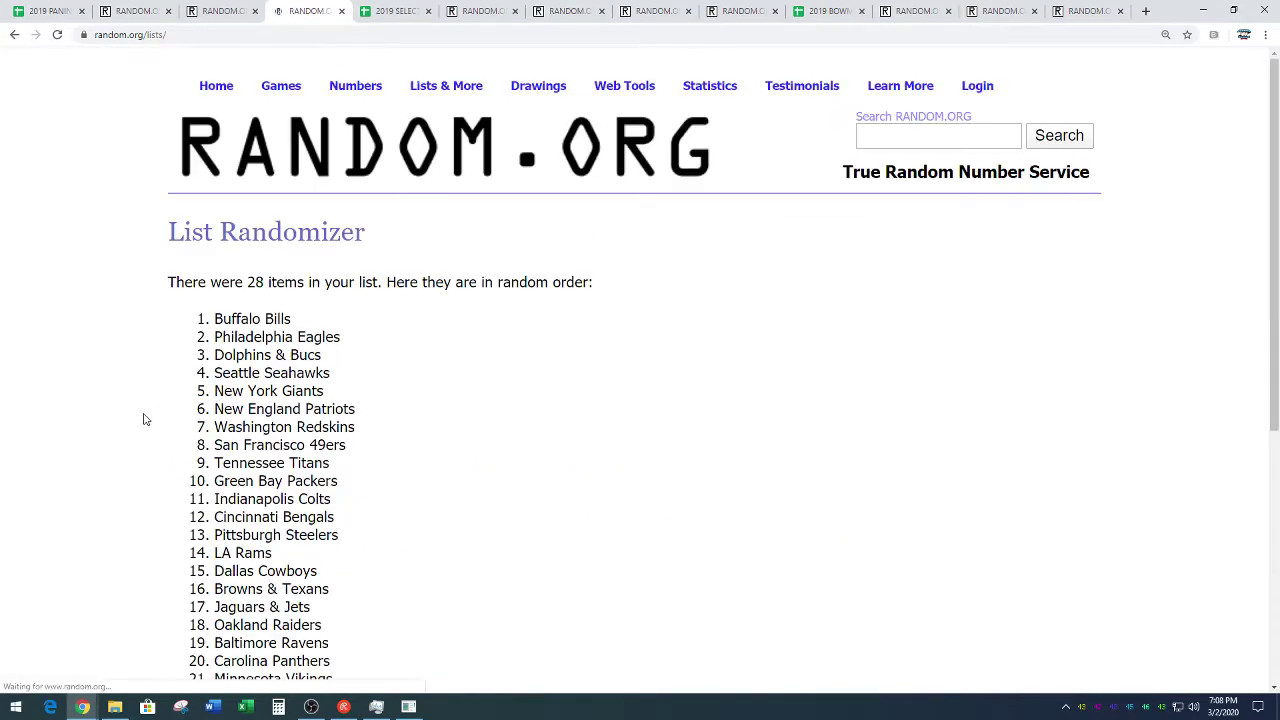
{"action": "left_click", "coordinate": [172, 553]}
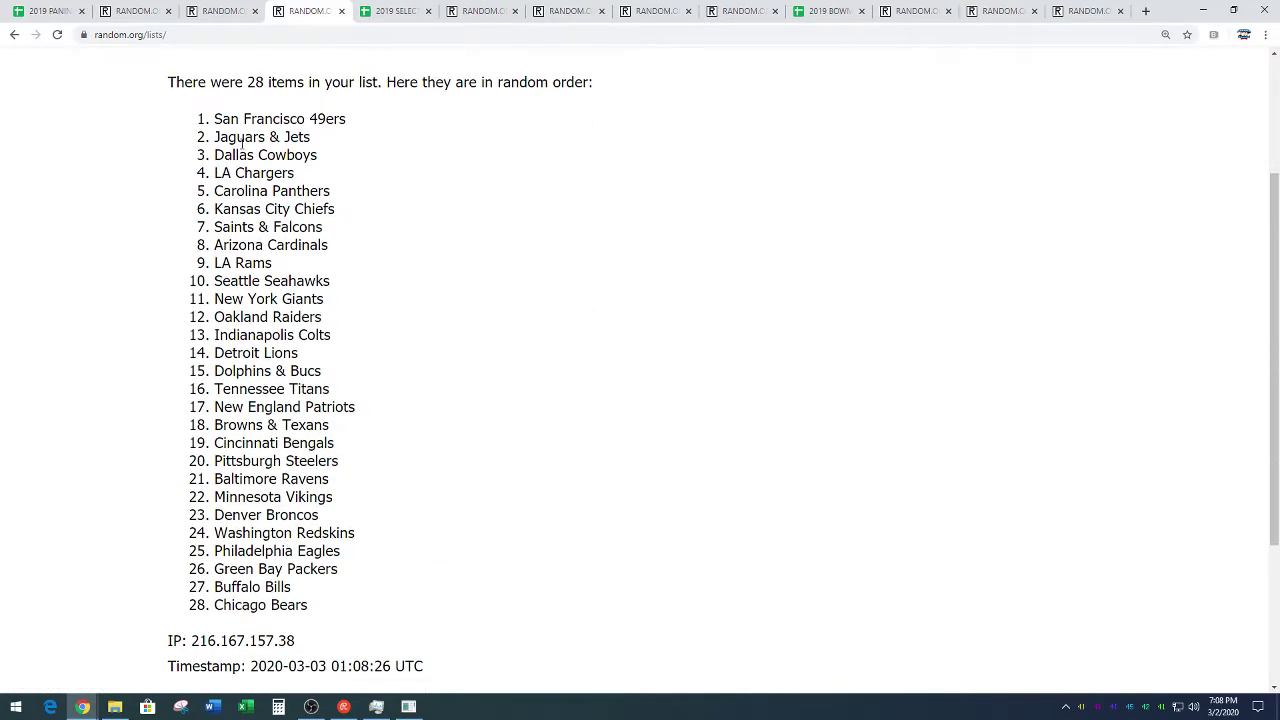
- Select and copy the whole shuffled team list
{"action": "left_click_drag", "start_coordinate": [217, 118], "coordinate": [344, 603]}
{"action": "right_click", "coordinate": [279, 497]}
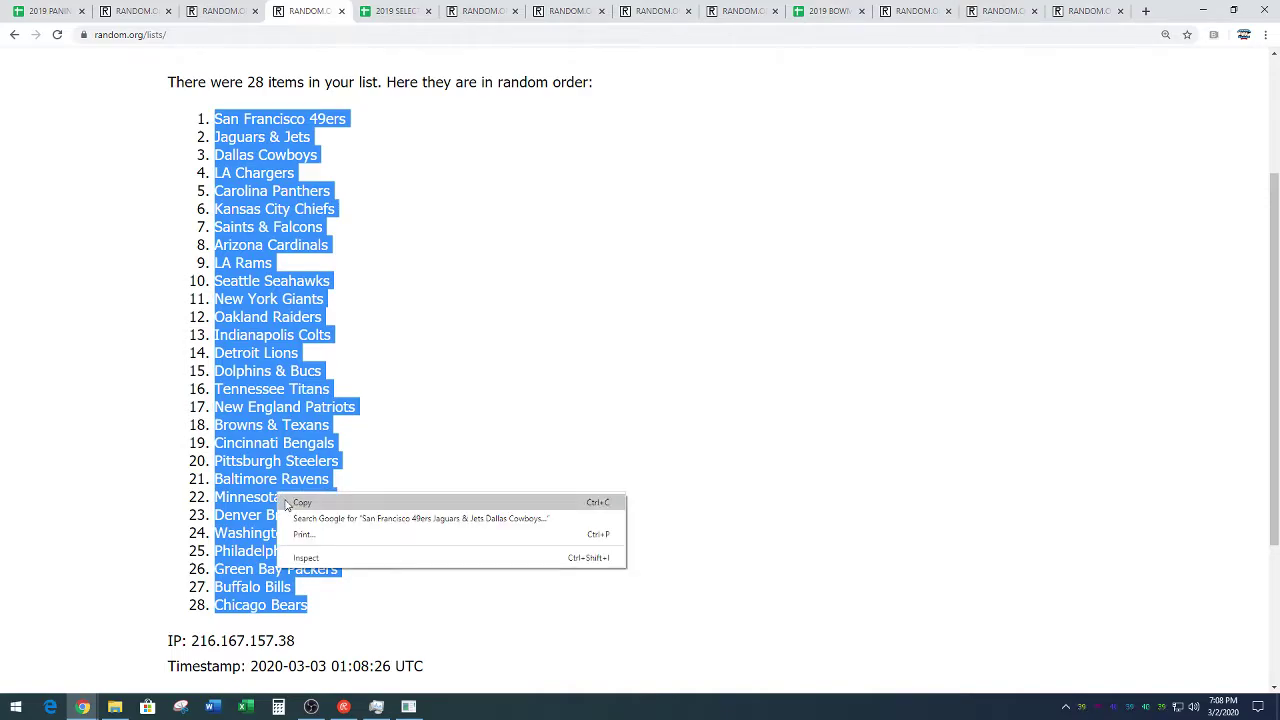
{"action": "left_click", "coordinate": [290, 503]}
{"action": "left_click", "coordinate": [447, 474]}
{"action": "scroll", "coordinate": [403, 548], "scroll_direction": "down", "scroll_amount": 3}
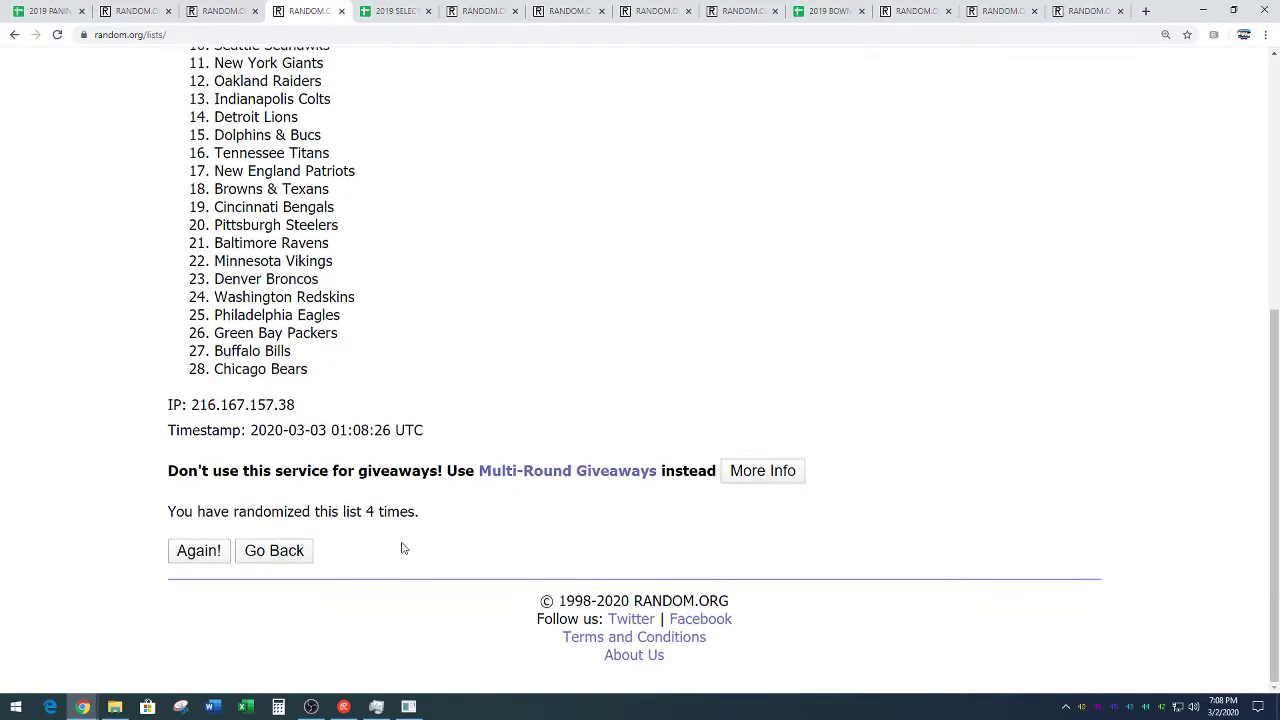
{"action": "left_click_drag", "start_coordinate": [366, 511], "coordinate": [443, 505]}
{"action": "left_click", "coordinate": [446, 398]}
{"action": "scroll", "coordinate": [449, 392], "scroll_direction": "up", "scroll_amount": 3}
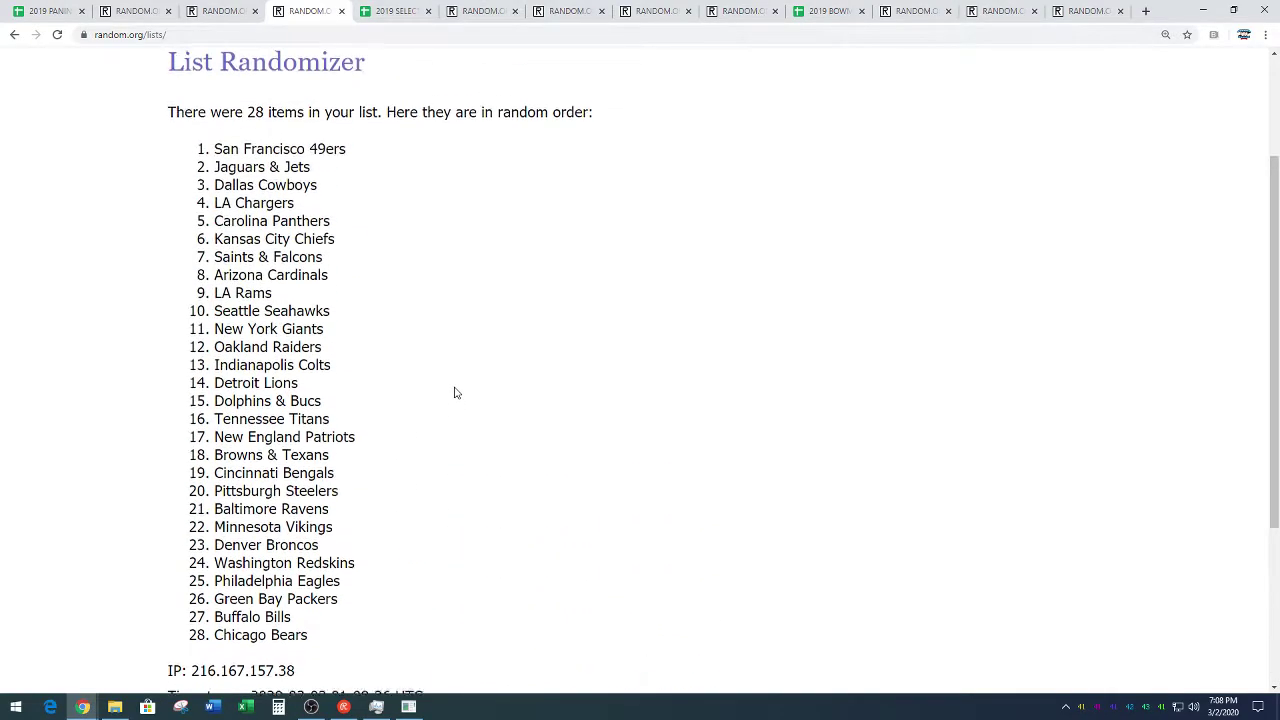
{"action": "left_click", "coordinate": [40, 11]}
- Paste the shuffled teams at B1, then move B15:B28 to G1:G14
{"action": "scroll", "coordinate": [405, 390], "scroll_direction": "up", "scroll_amount": 20}
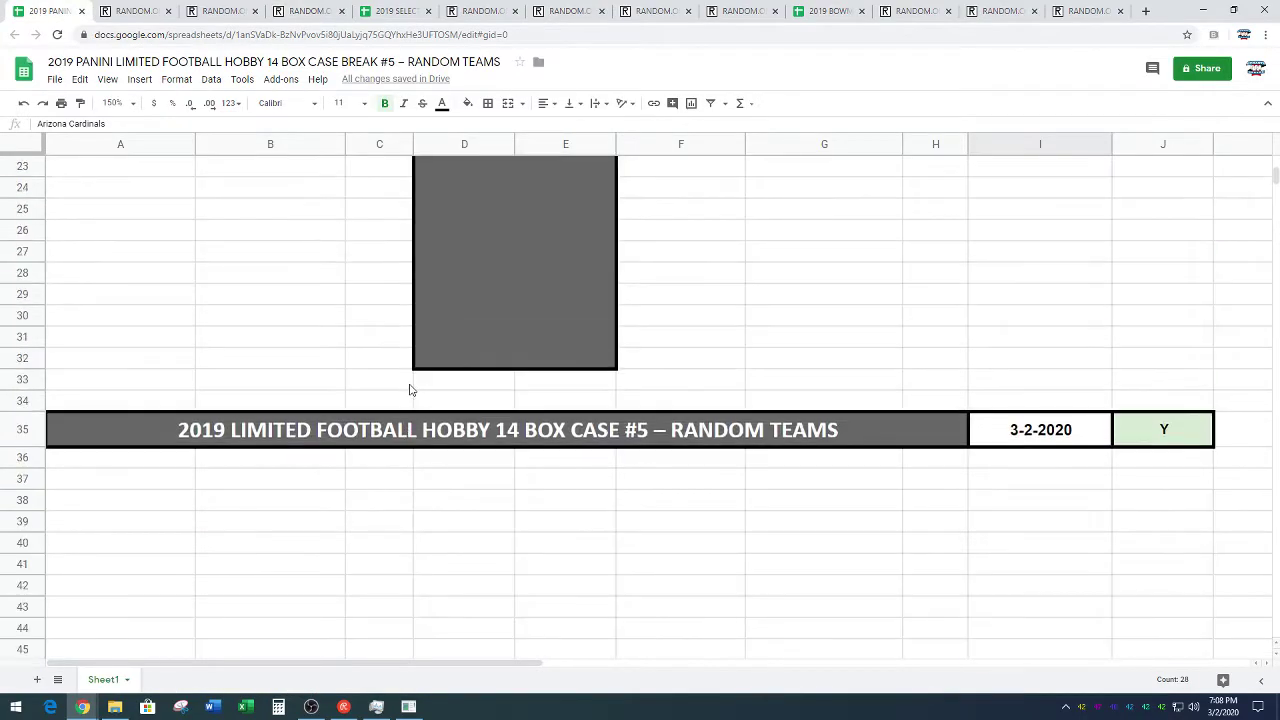
{"action": "left_click", "coordinate": [313, 176]}
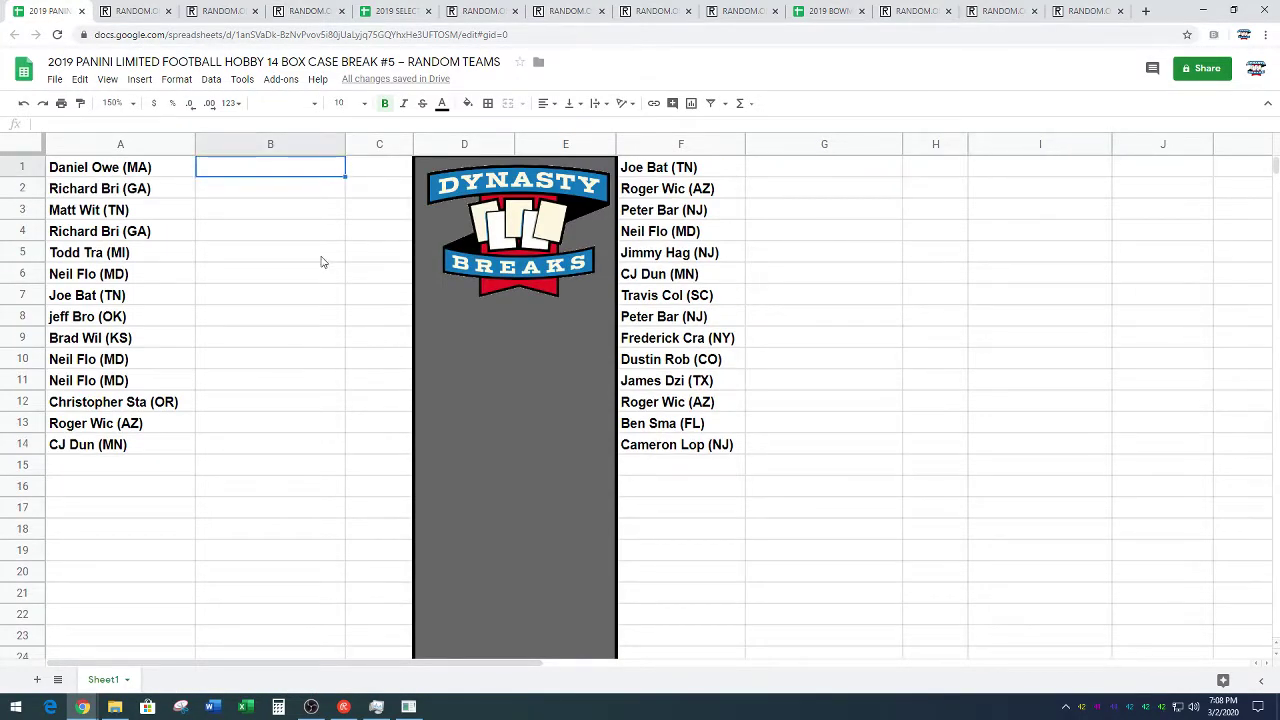
{"action": "key", "text": "ctrl+v"}
{"action": "left_click", "coordinate": [377, 303]}
{"action": "scroll", "coordinate": [376, 320], "scroll_direction": "down", "scroll_amount": 2}
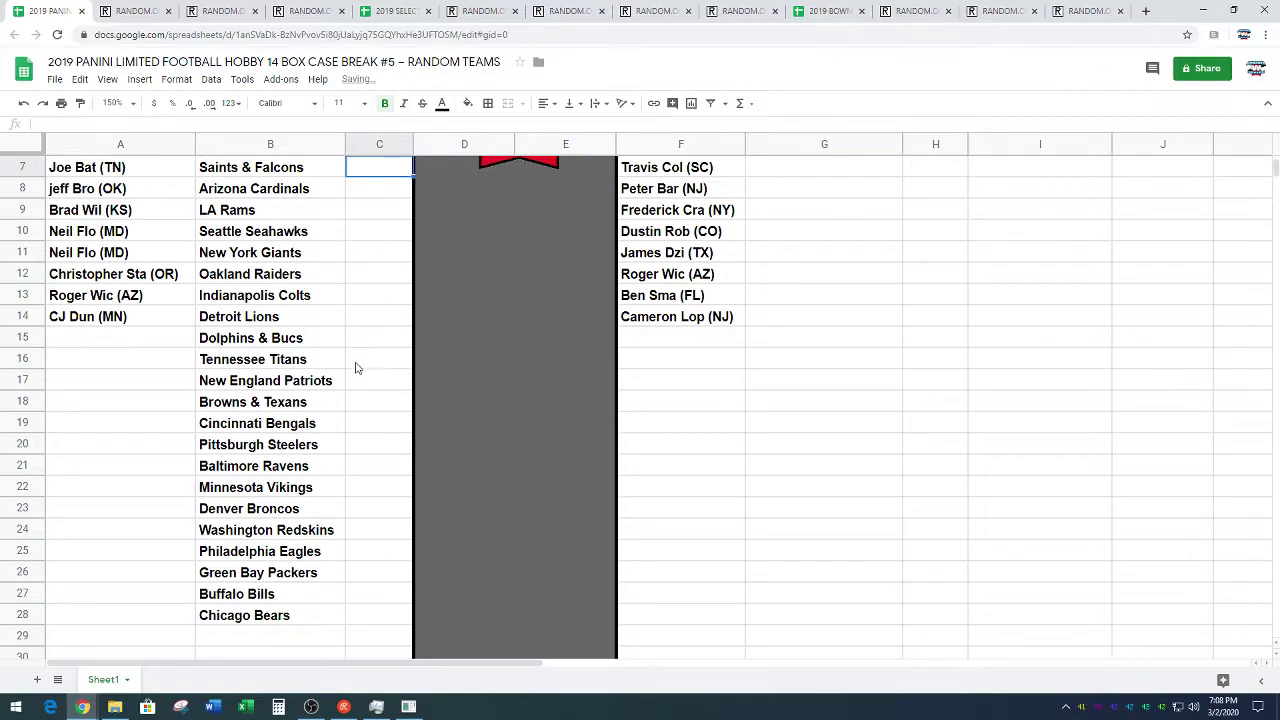
{"action": "left_click_drag", "start_coordinate": [307, 345], "coordinate": [271, 614]}
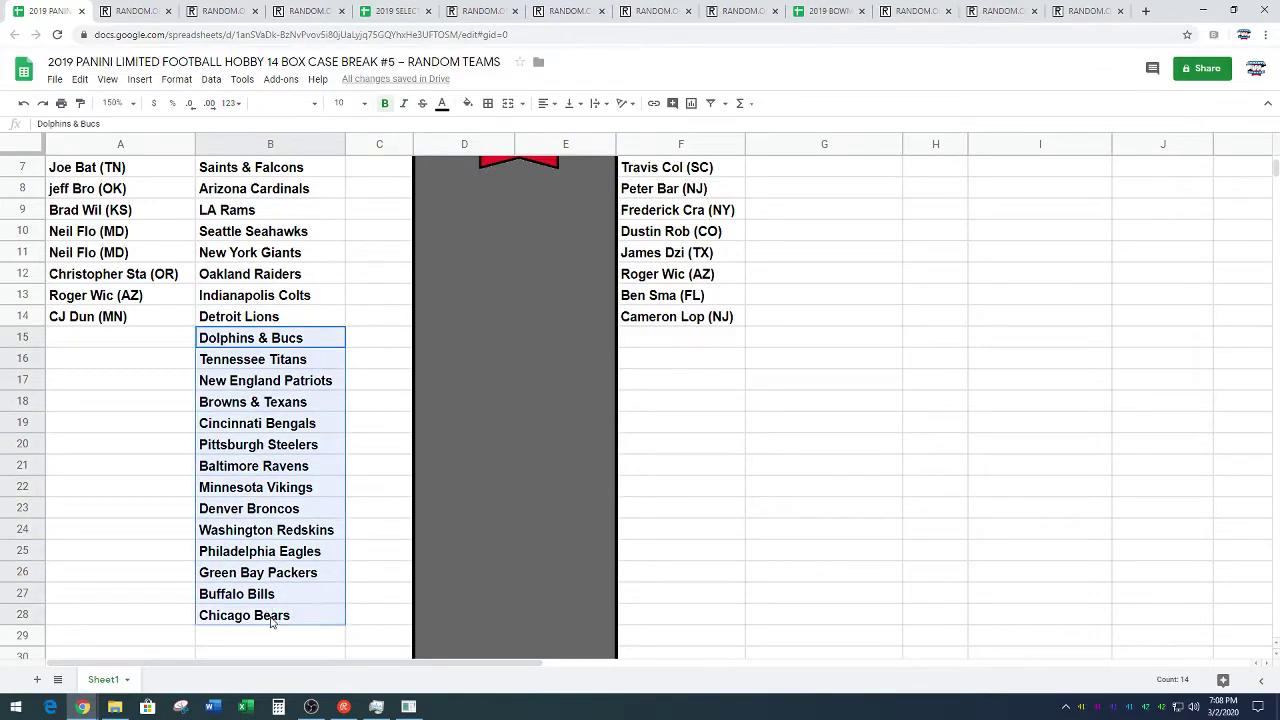
{"action": "key", "text": "ctrl+c"}
{"action": "scroll", "coordinate": [828, 332], "scroll_direction": "up", "scroll_amount": 2}
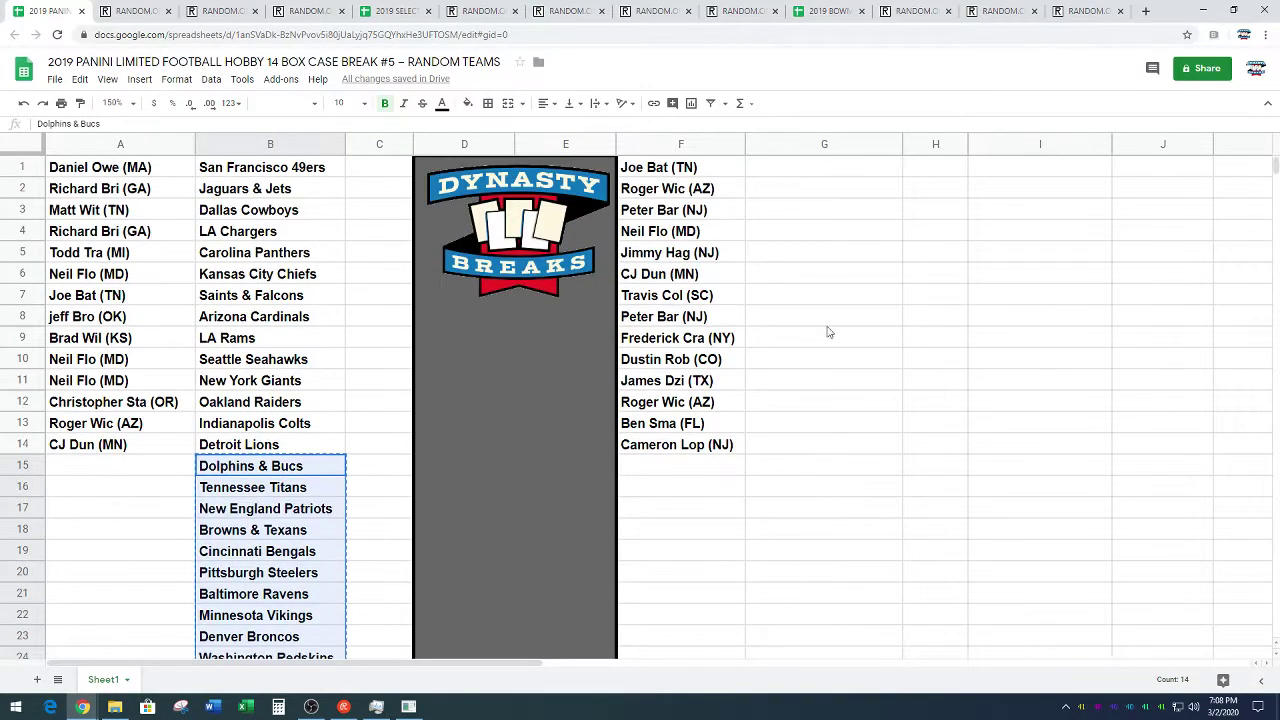
{"action": "left_click", "coordinate": [855, 170]}
{"action": "key", "text": "ctrl+v"}
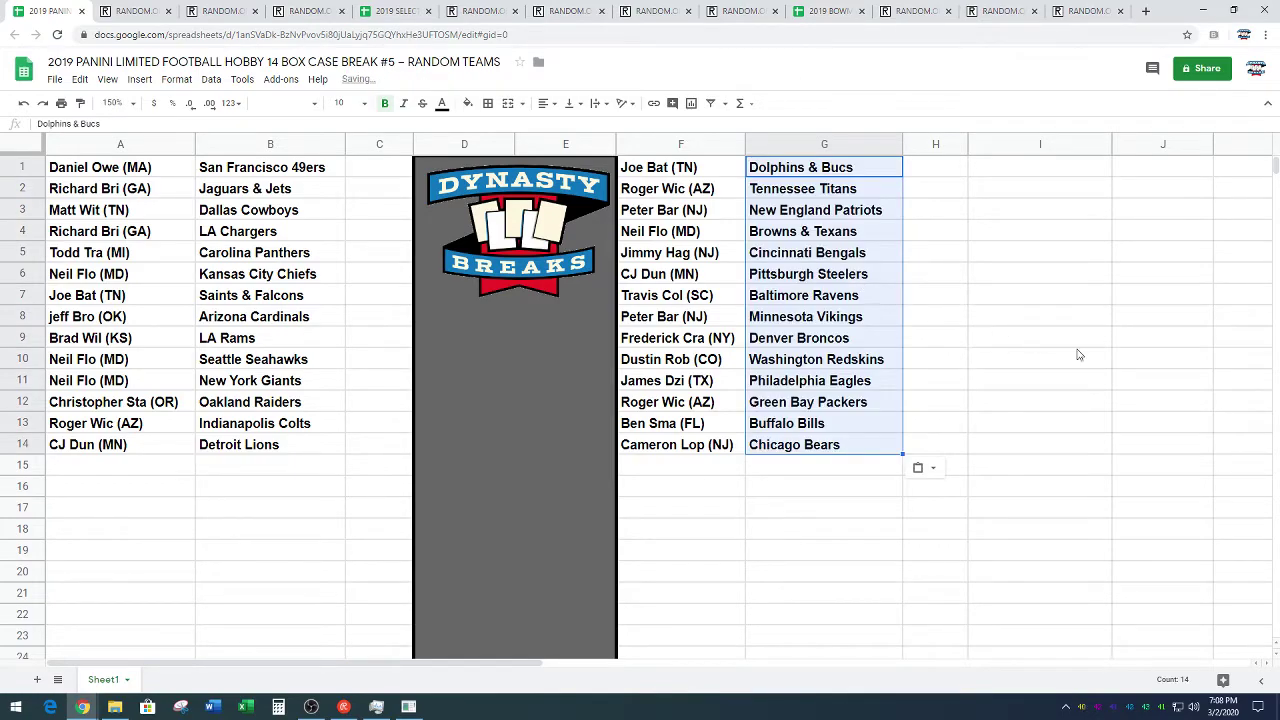
{"action": "left_click", "coordinate": [1173, 337]}
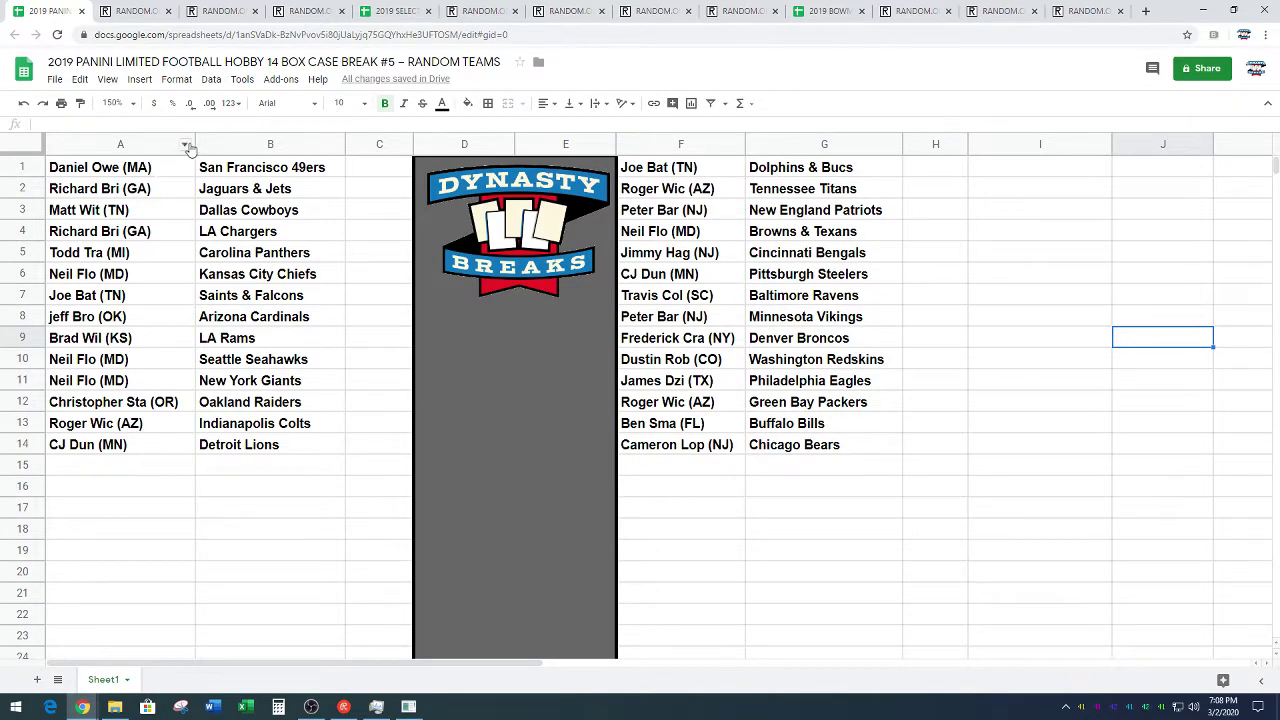
- Narrow column A slightly and zoom the sheet to 200%
{"action": "left_click_drag", "start_coordinate": [194, 141], "coordinate": [187, 141]}
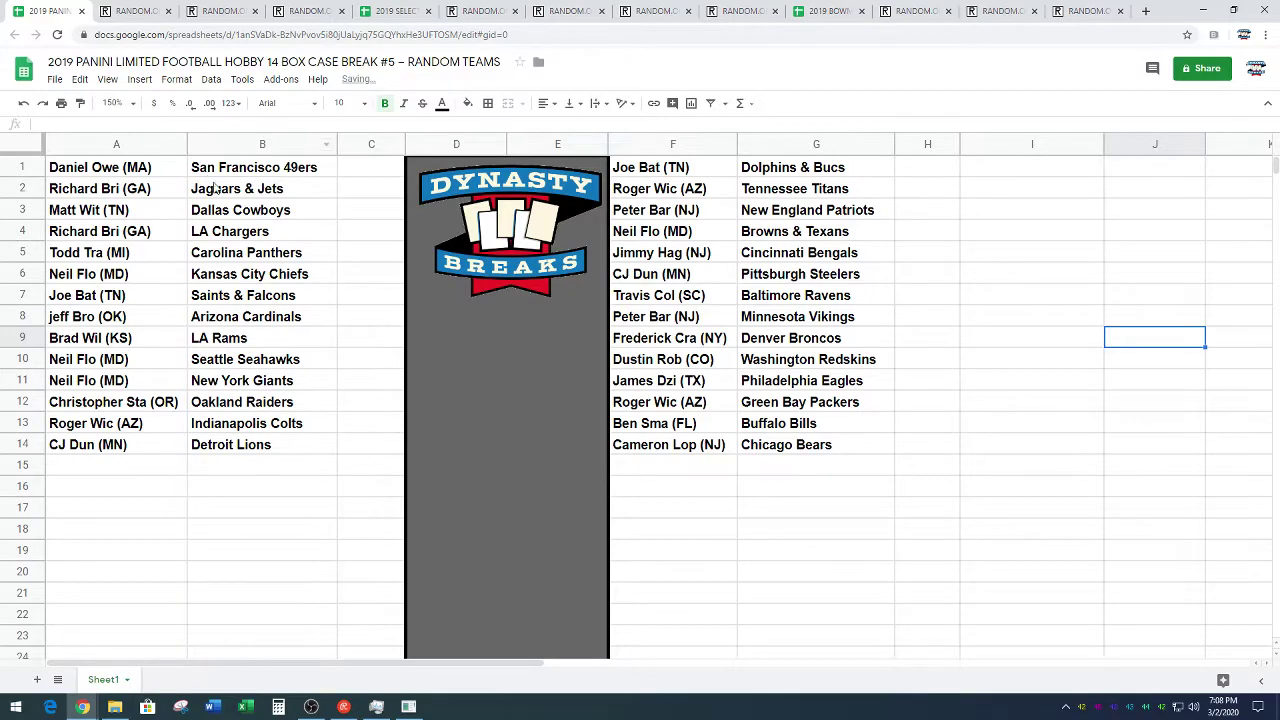
{"action": "left_click", "coordinate": [129, 112]}
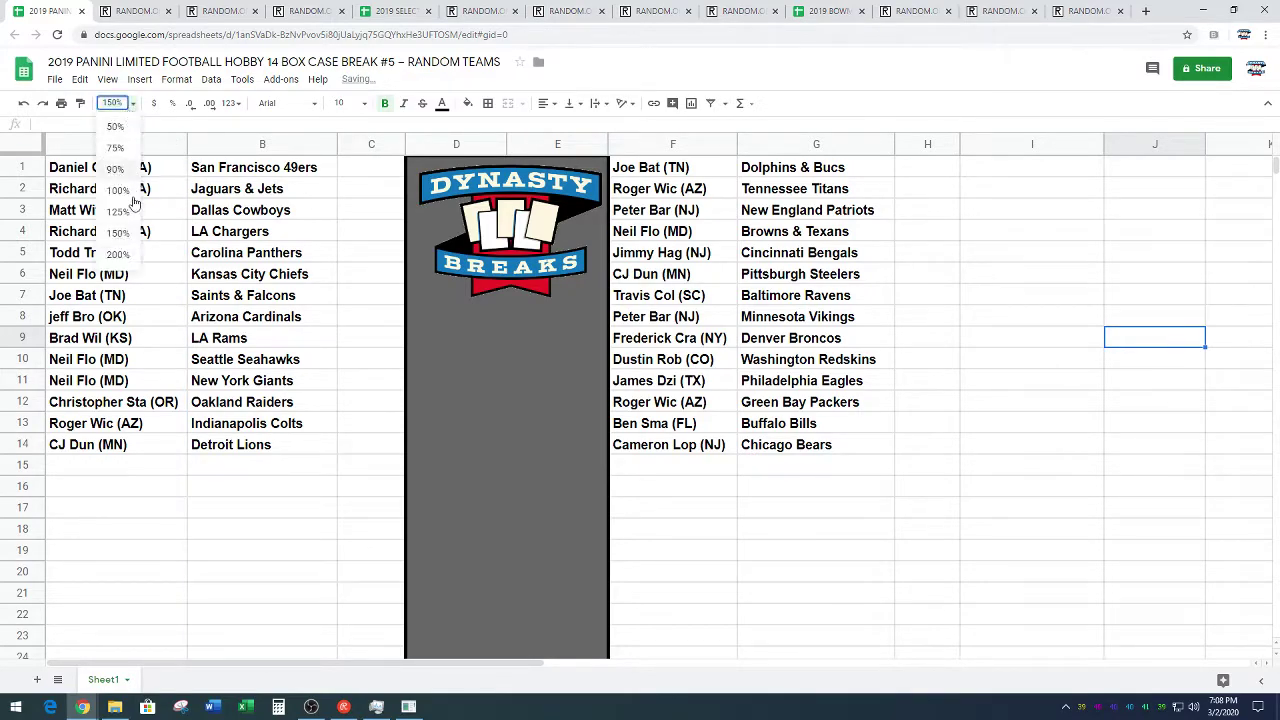
{"action": "left_click", "coordinate": [115, 255]}
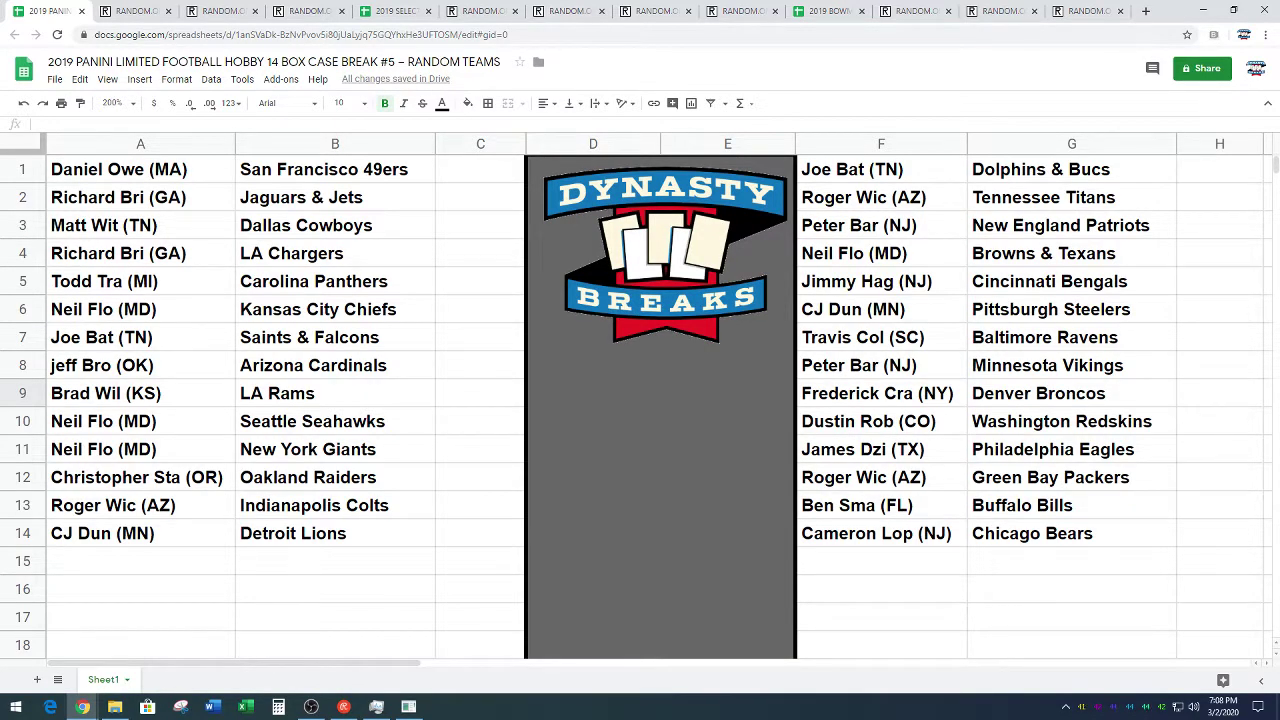